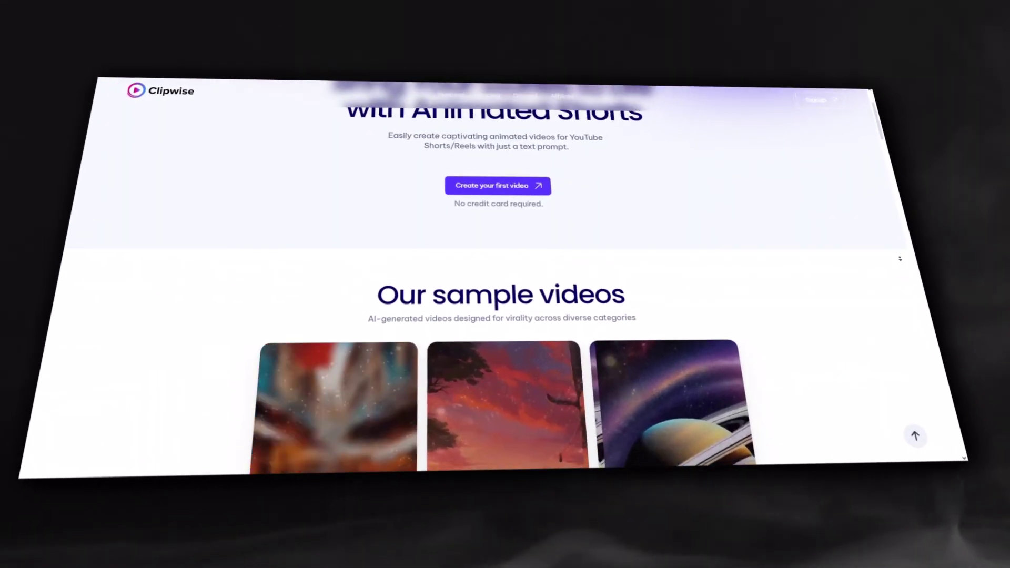
Check the video language list and keep English selected
scroll(503, 273, "down", 3)
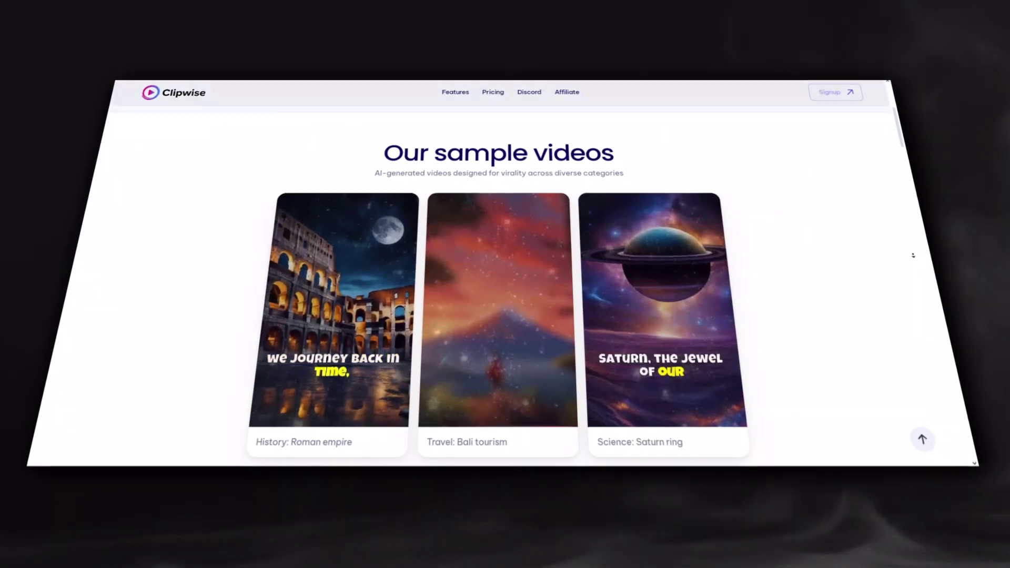
scroll(503, 274, "down", 3)
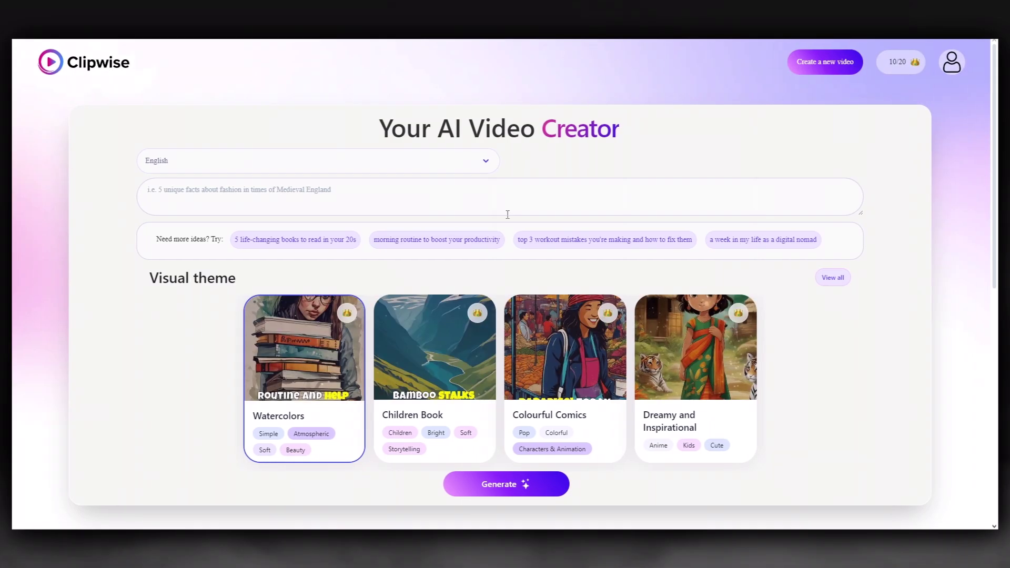
left_click(172, 163)
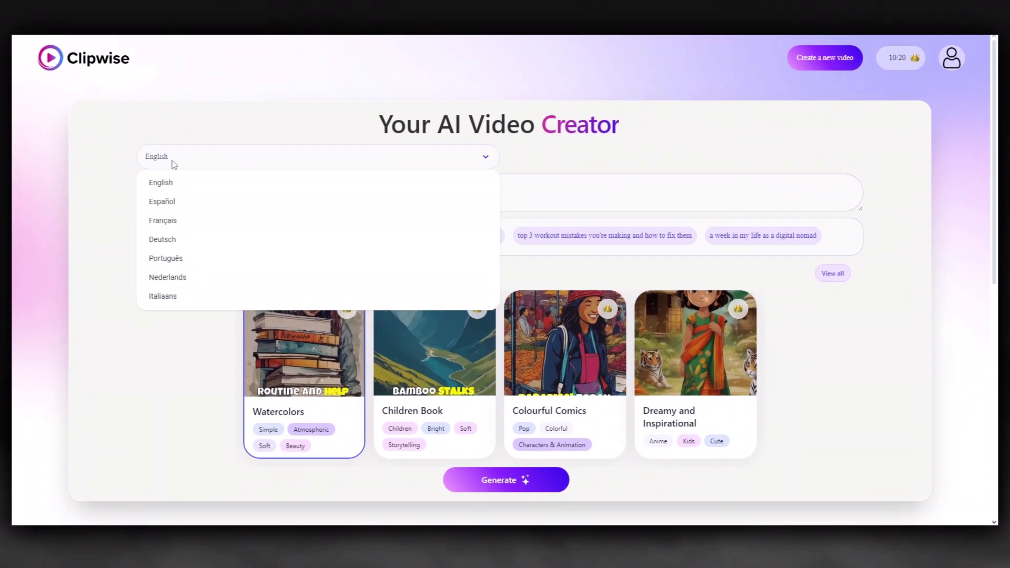
scroll(176, 289, "down", 1)
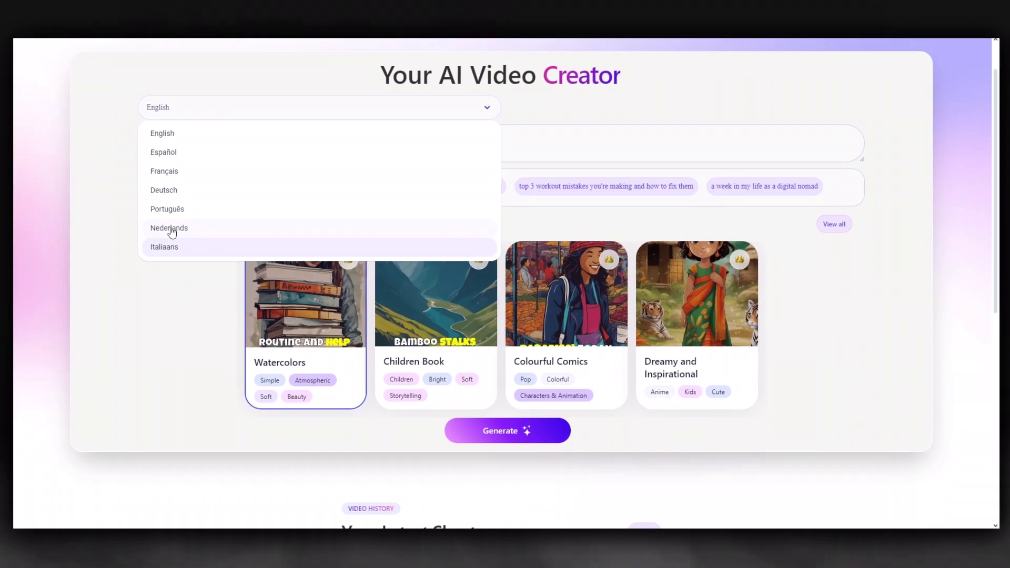
scroll(171, 232, "up", 1)
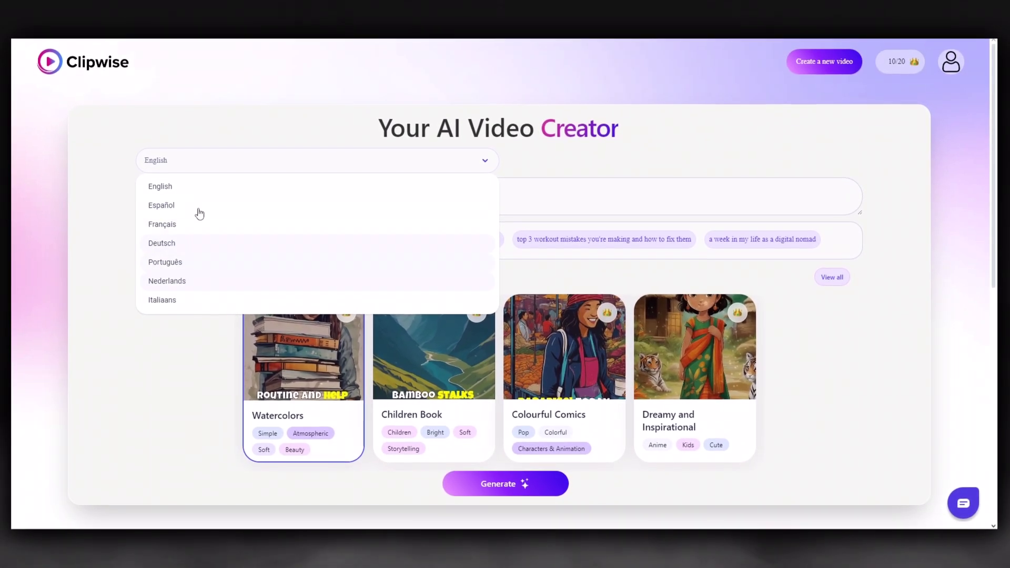
left_click(176, 164)
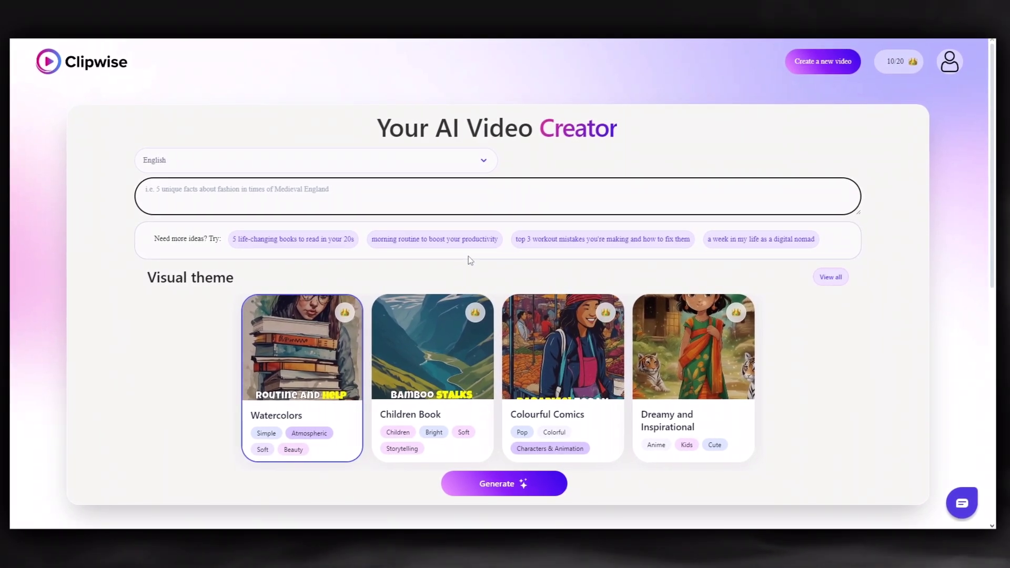
Fill the prompt with 'top 3 workout mistakes you're making and how to fix them' and show every visual theme
left_click(470, 260)
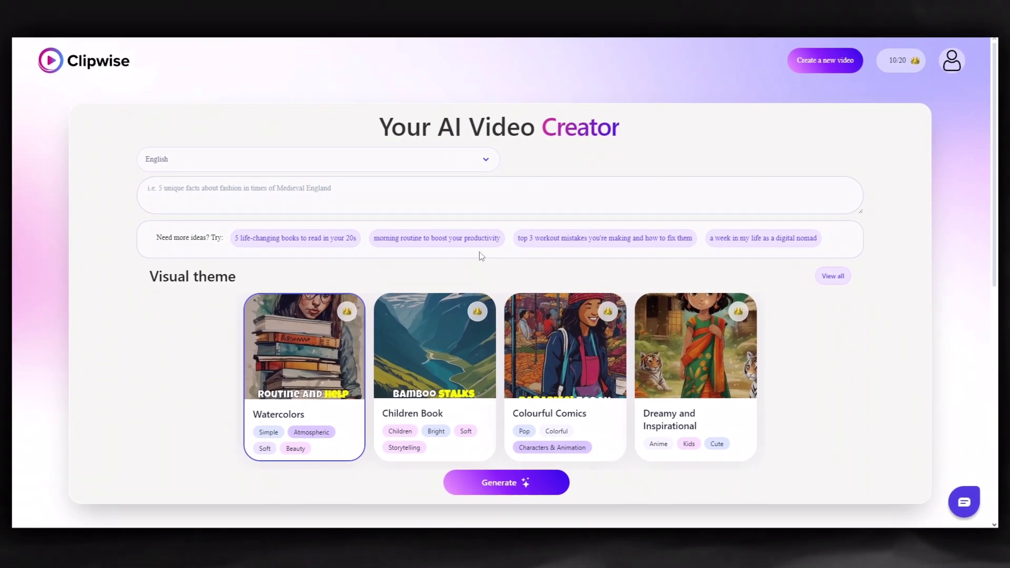
left_click(550, 241)
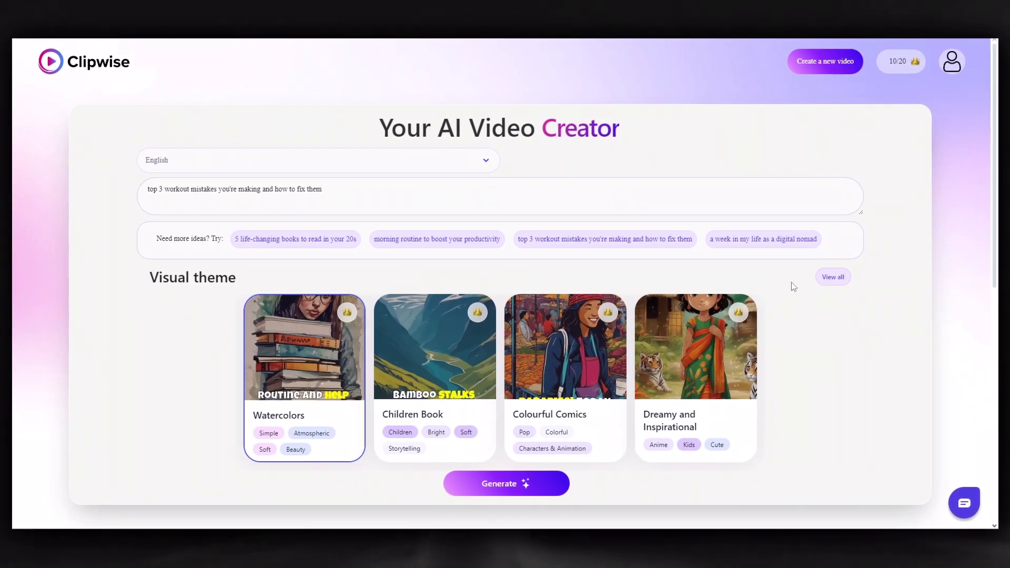
left_click(825, 279)
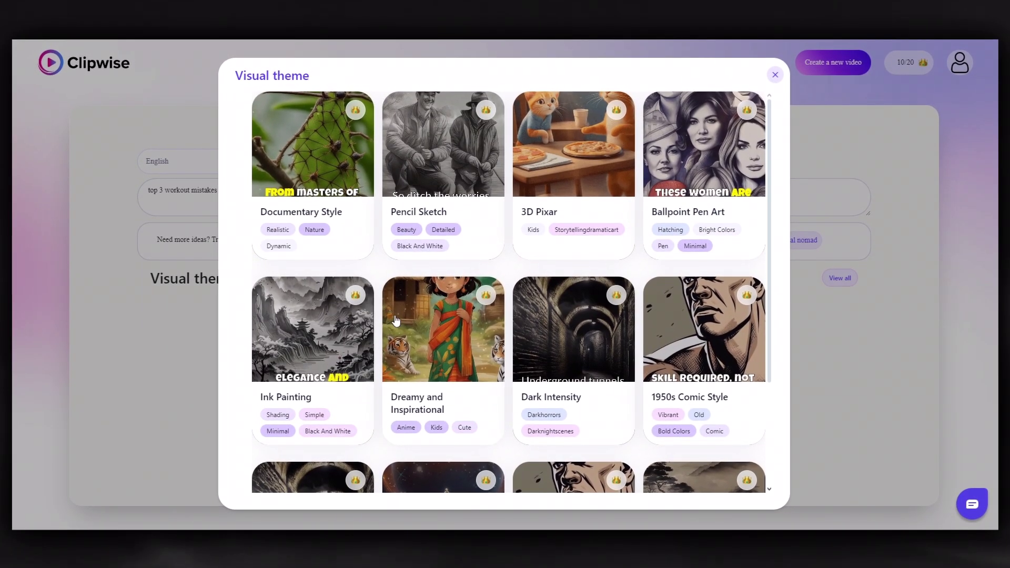
Choose 1950s Comic Style from the full theme gallery and close the gallery
scroll(396, 321, "down", 1)
scroll(653, 350, "down", 1)
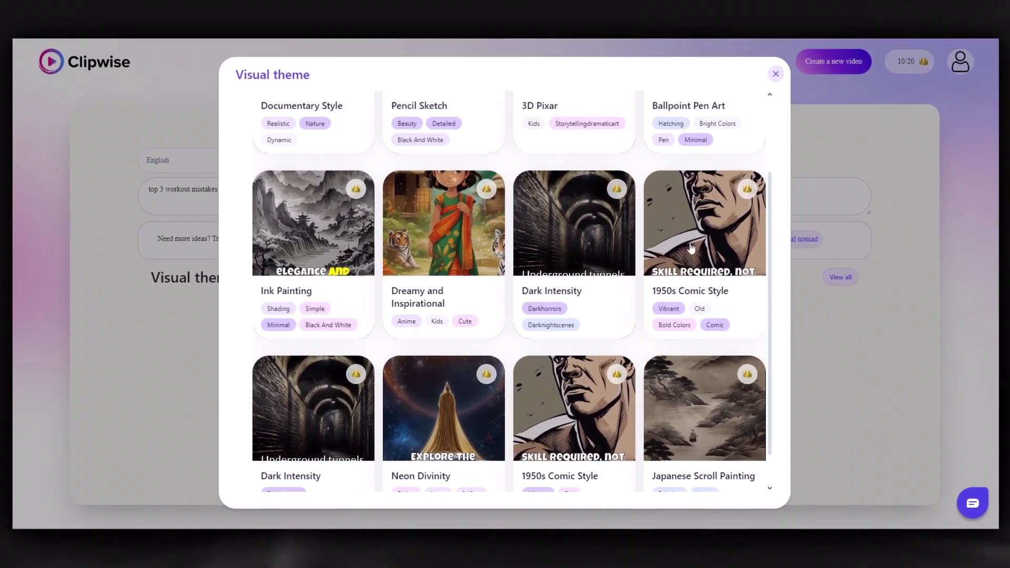
left_click(690, 247)
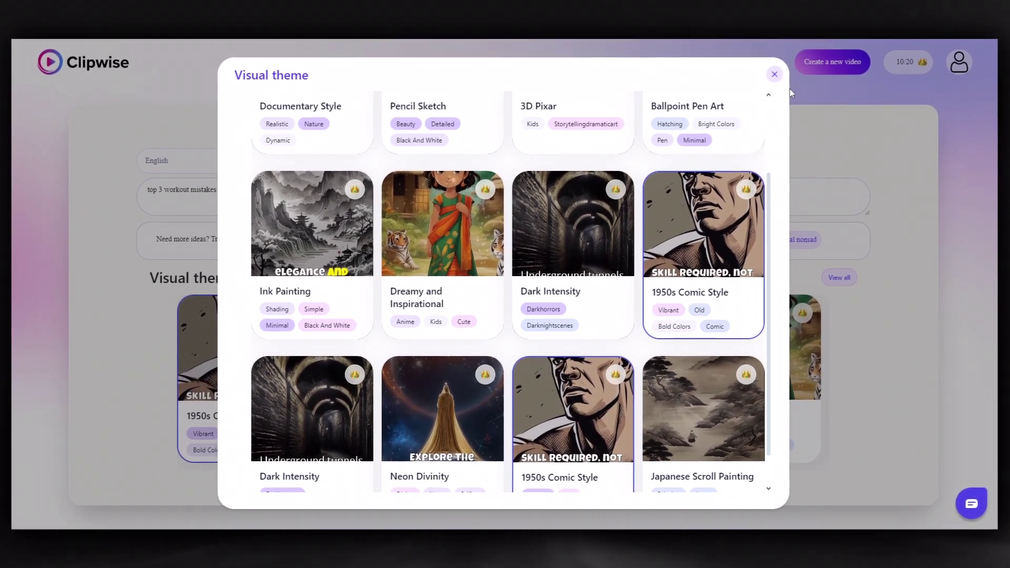
scroll(684, 263, "up", 2)
left_click(774, 73)
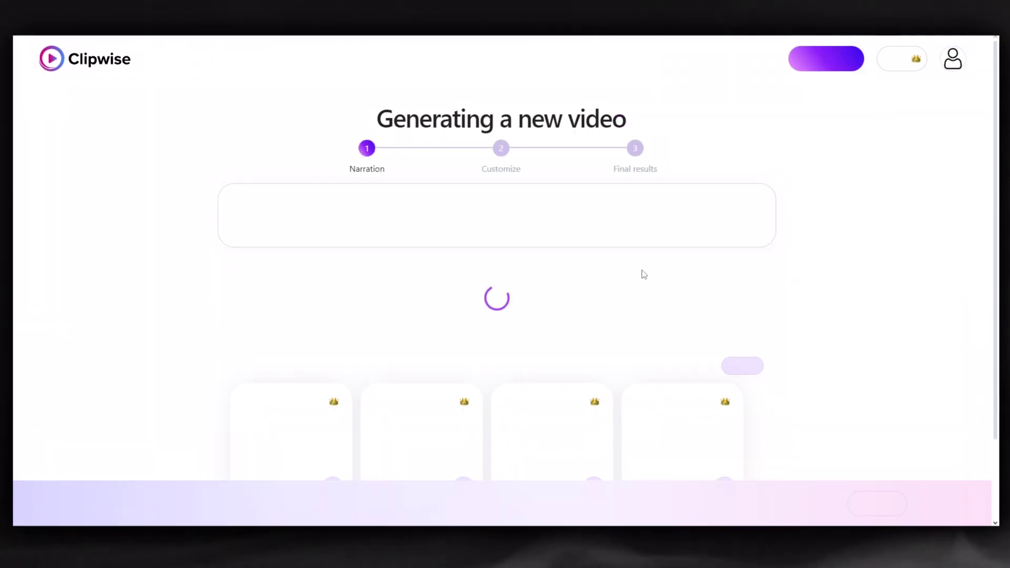
Choose the hyped, excited narrator voice for the voice-over
scroll(700, 246, "down", 2)
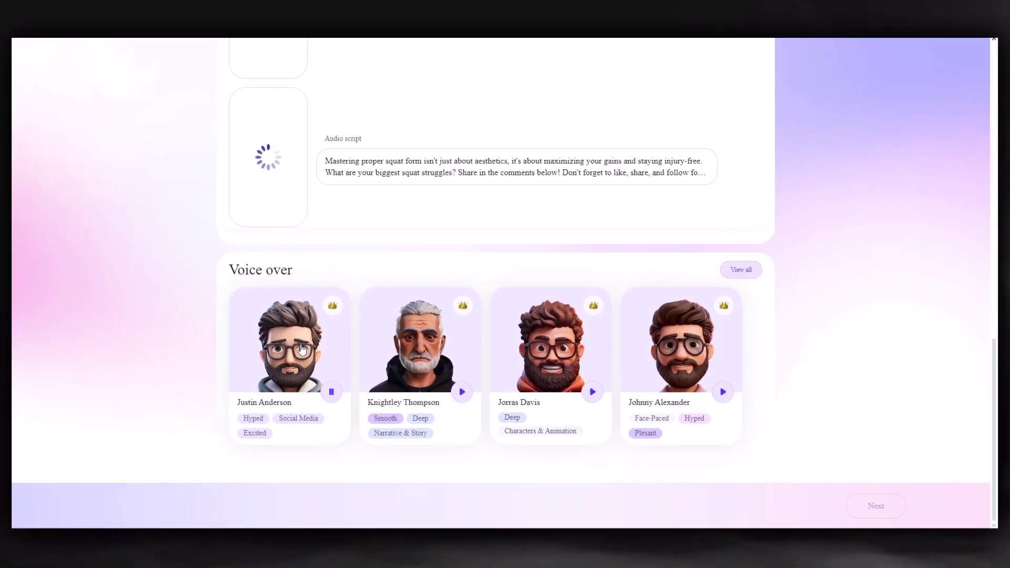
left_click(303, 350)
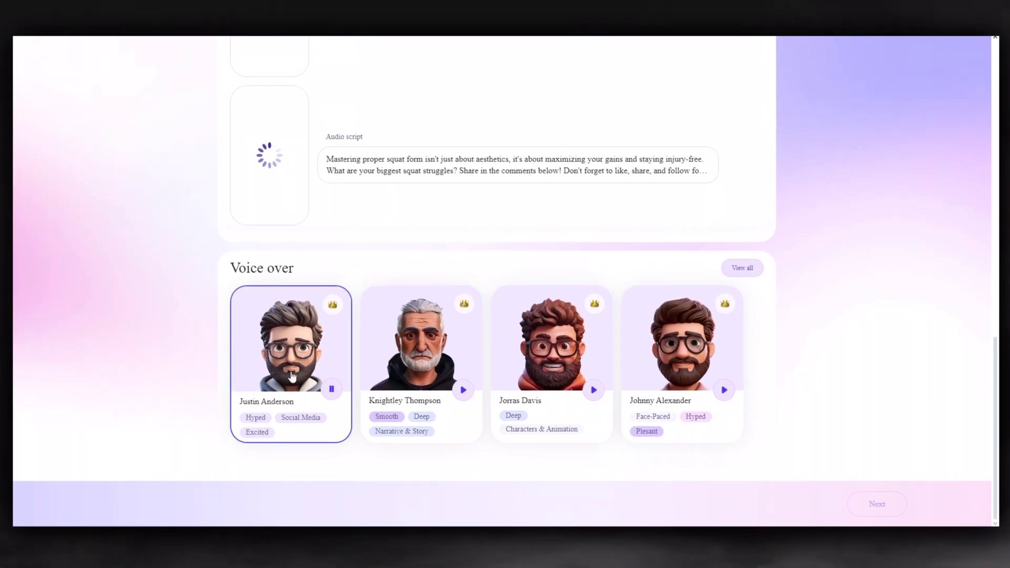
scroll(338, 360, "up", 4)
scroll(331, 355, "up", 10)
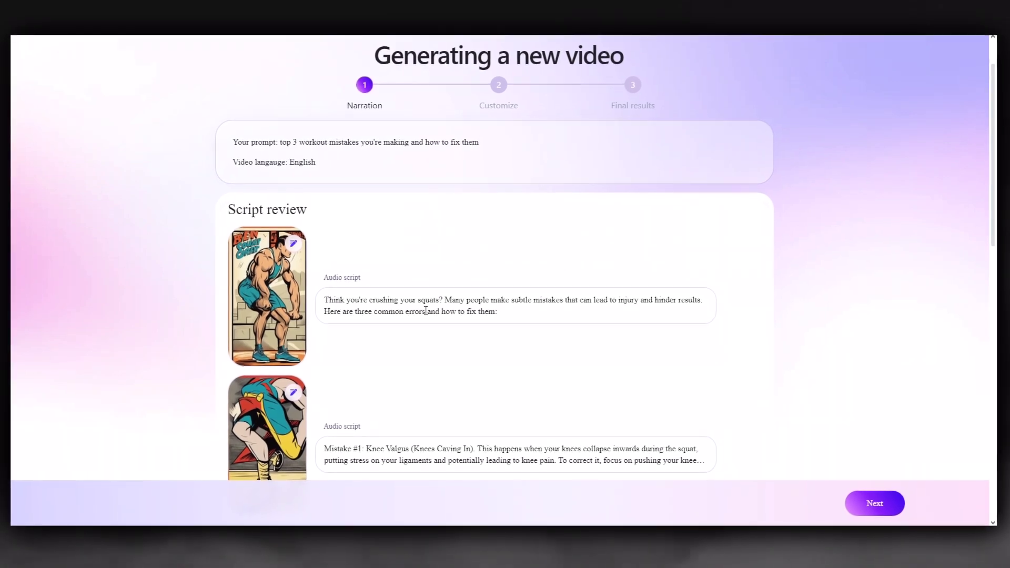
Scroll through the squat-mistake script review until every scene image has loaded
scroll(330, 216, "down", 3)
scroll(376, 279, "down", 4)
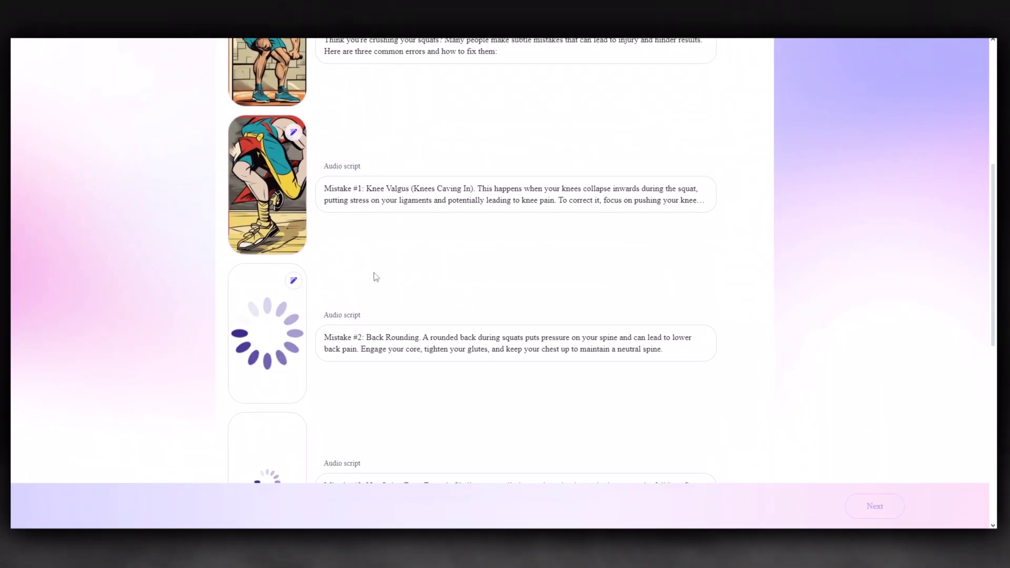
scroll(376, 247, "down", 3)
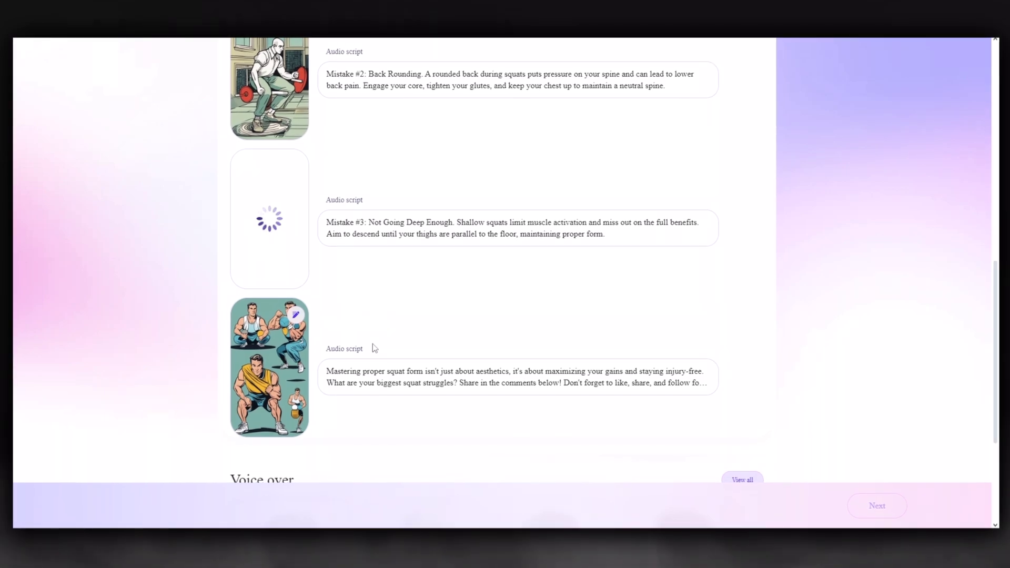
scroll(446, 381, "up", 5)
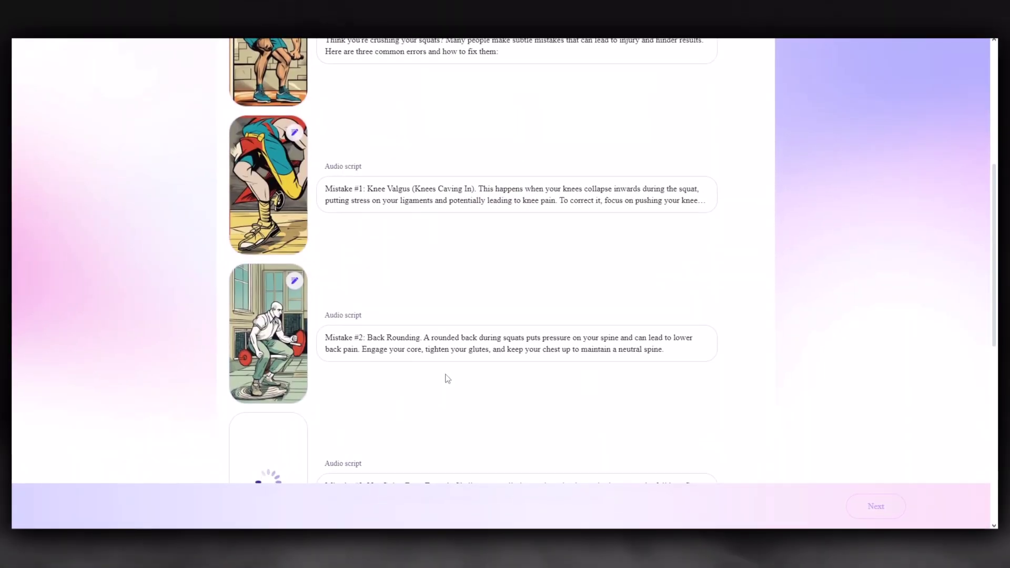
scroll(447, 379, "up", 3)
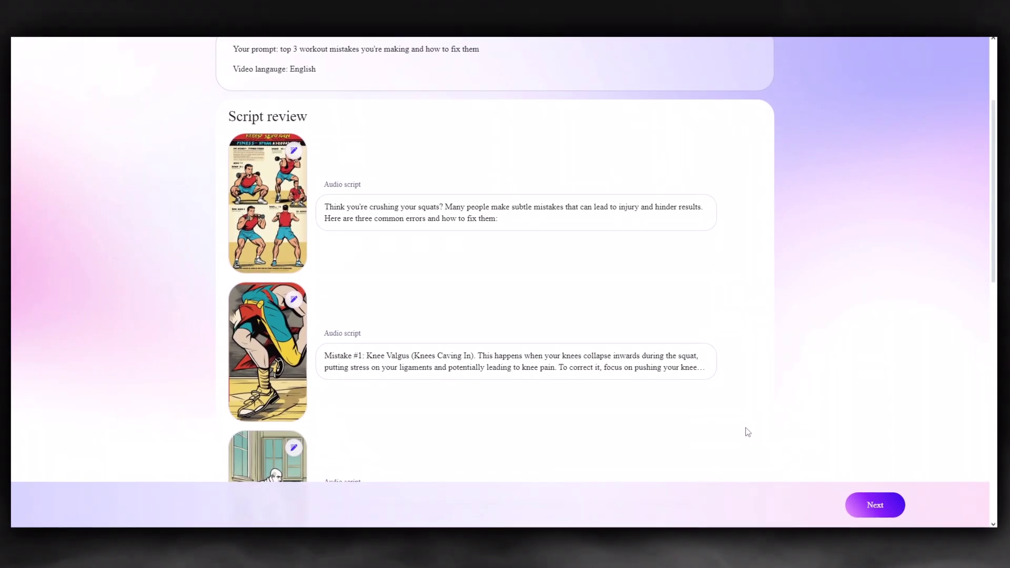
scroll(789, 410, "down", 3)
Change the caption font to Lato
scroll(836, 389, "up", 1)
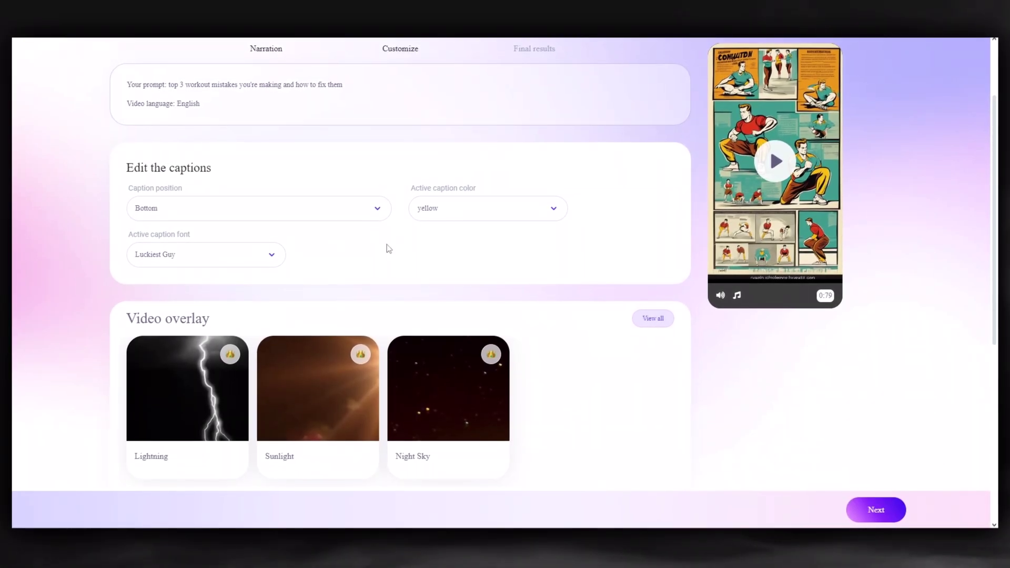
left_click(244, 261)
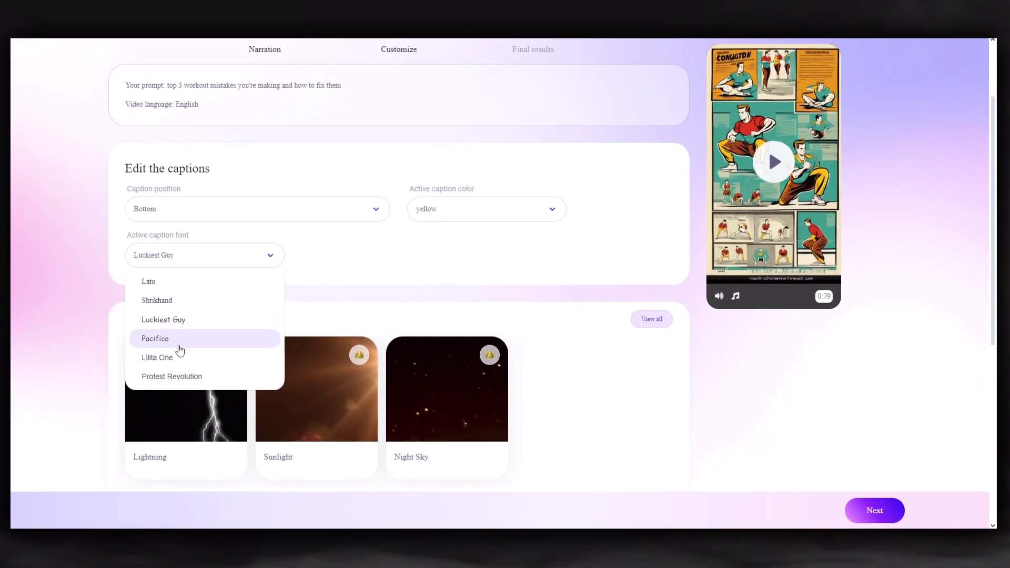
scroll(181, 349, "down", 1)
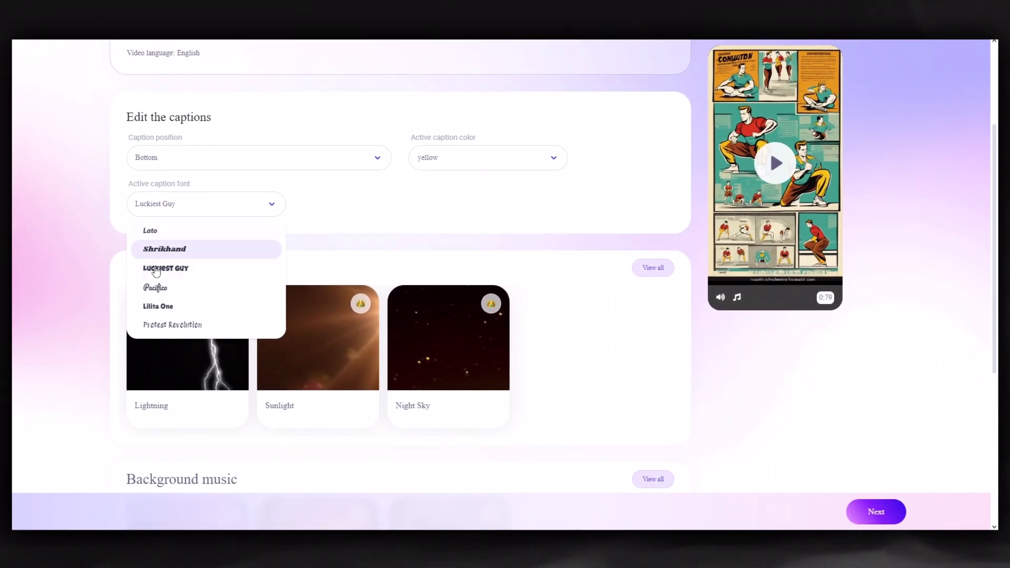
left_click(172, 231)
Check the caption highlight colour and position, keeping yellow and Bottom
scroll(410, 226, "up", 1)
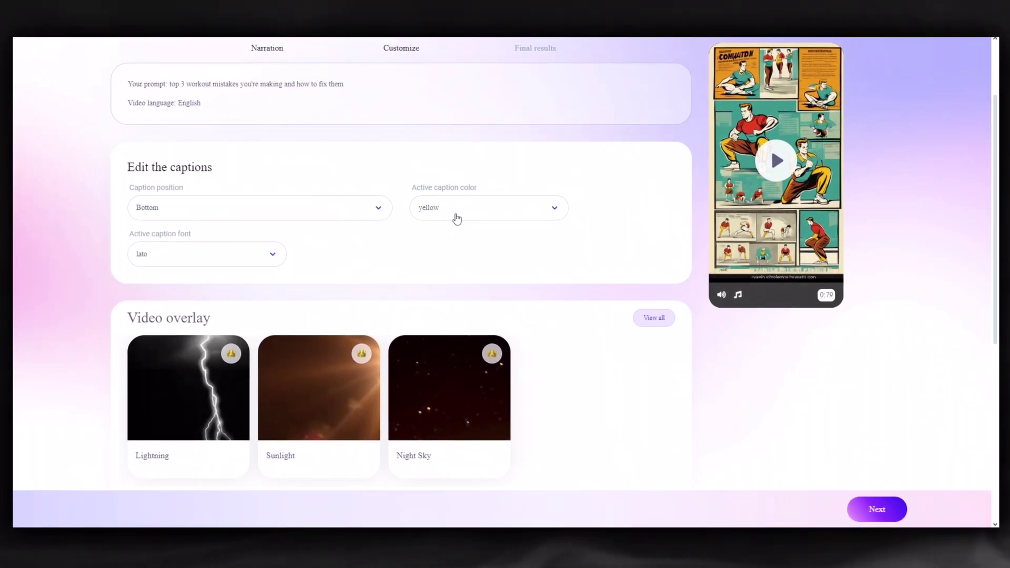
left_click(455, 216)
left_click(291, 209)
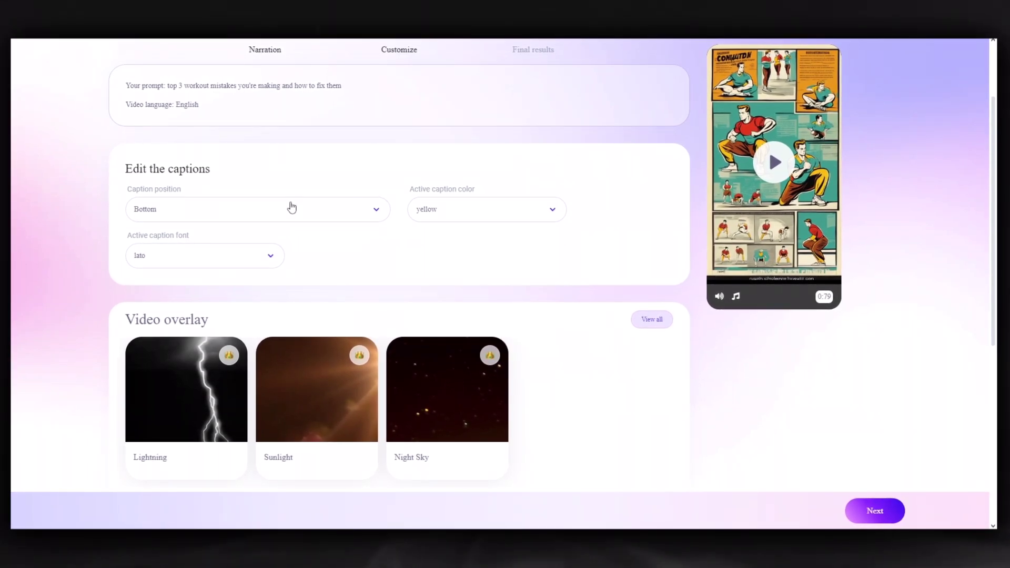
left_click(269, 216)
left_click(269, 216)
left_click(214, 218)
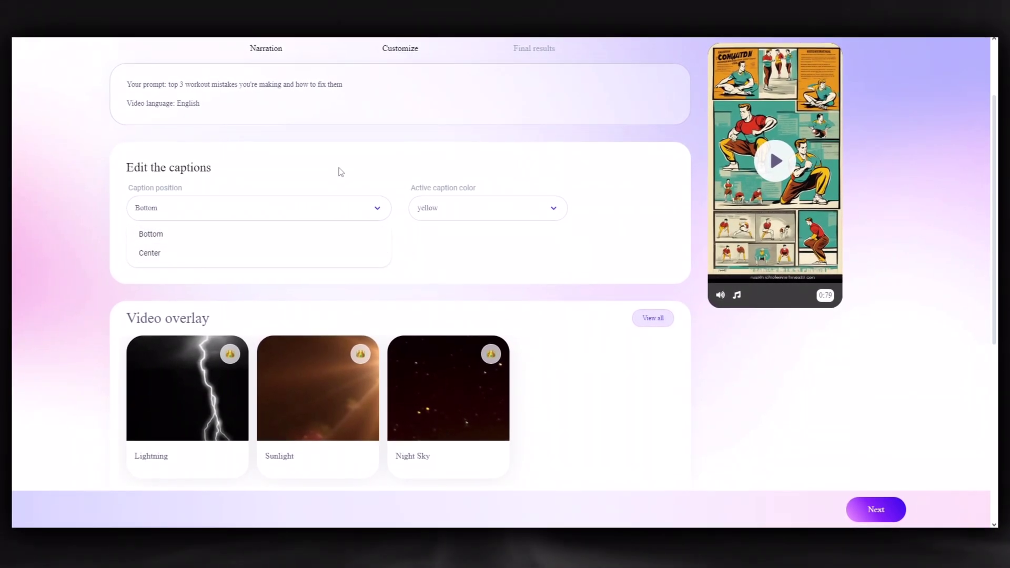
left_click(280, 161)
Try the Lightning overlay, switch to Night Sky, and preview the Breakthrough Beats track
scroll(293, 149, "up", 2)
scroll(270, 279, "down", 4)
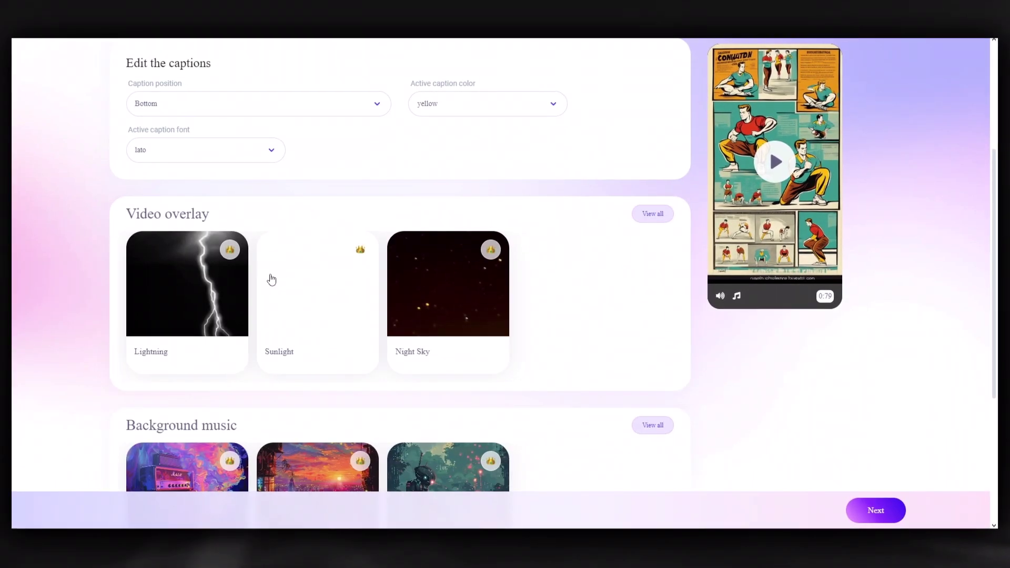
left_click(192, 318)
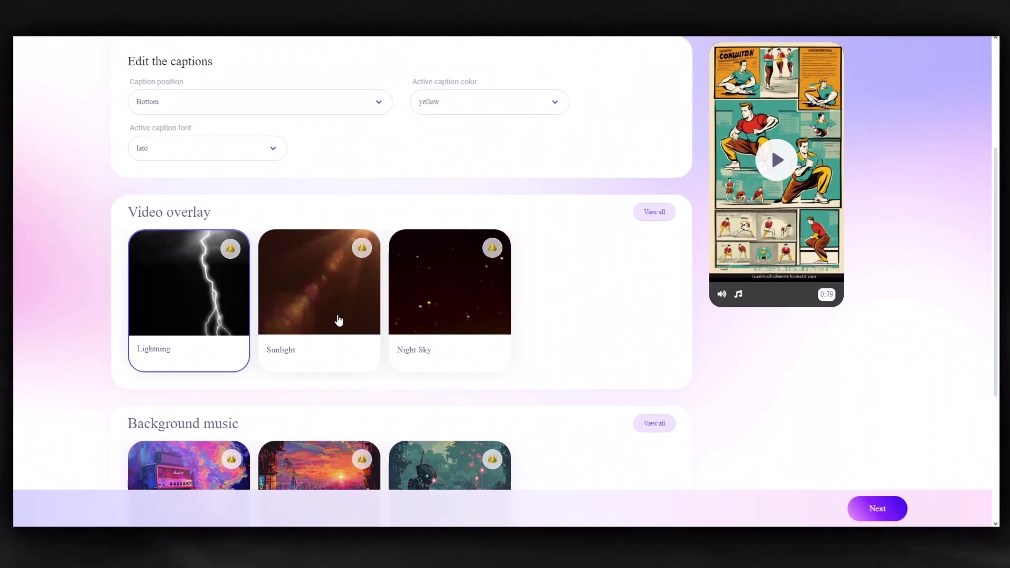
left_click(475, 316)
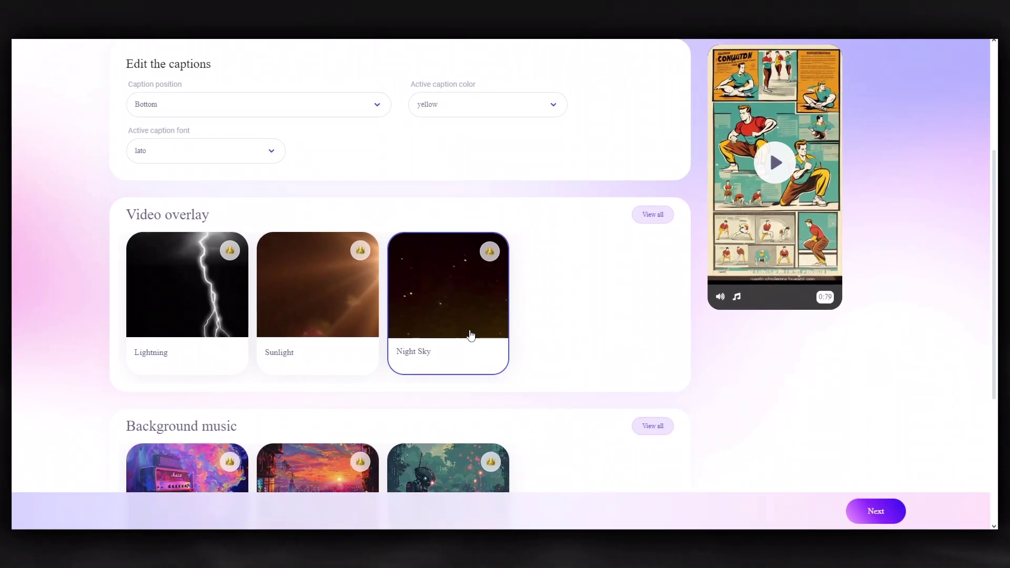
scroll(476, 342, "down", 3)
left_click(228, 388)
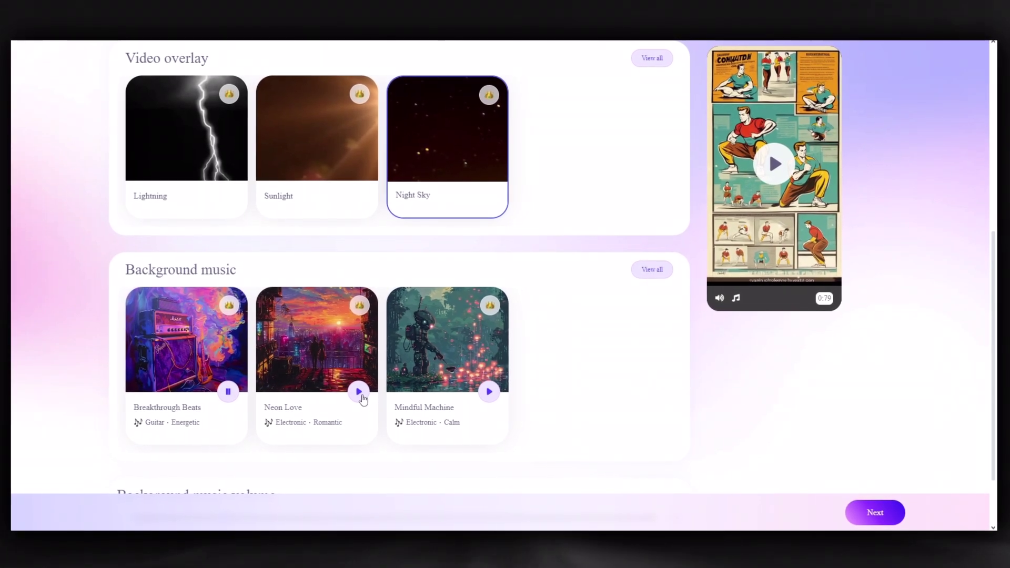
Preview the Neon Love and Mindful Machine background tracks
left_click(360, 390)
scroll(411, 412, "down", 1)
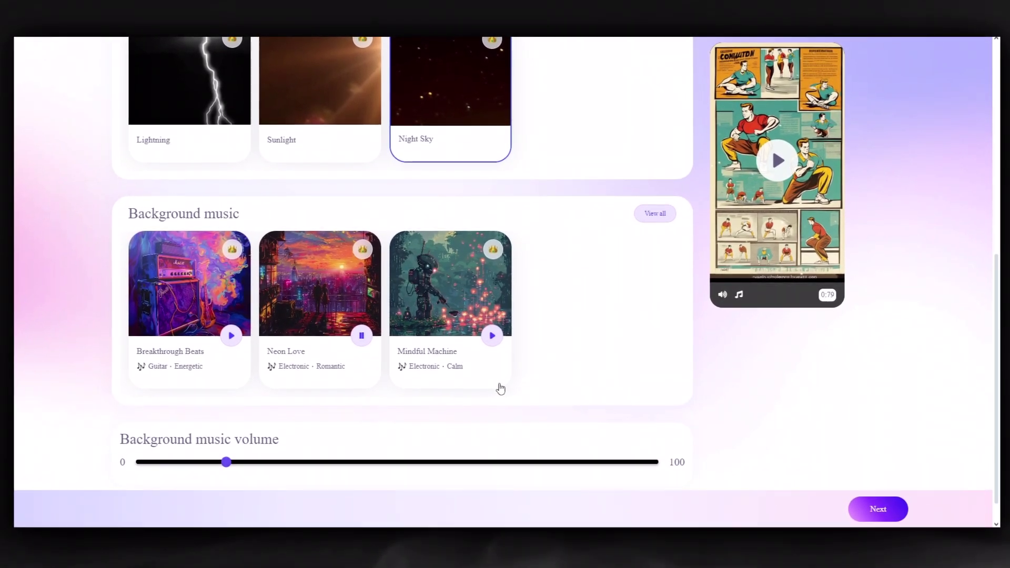
left_click(492, 339)
scroll(487, 347, "down", 1)
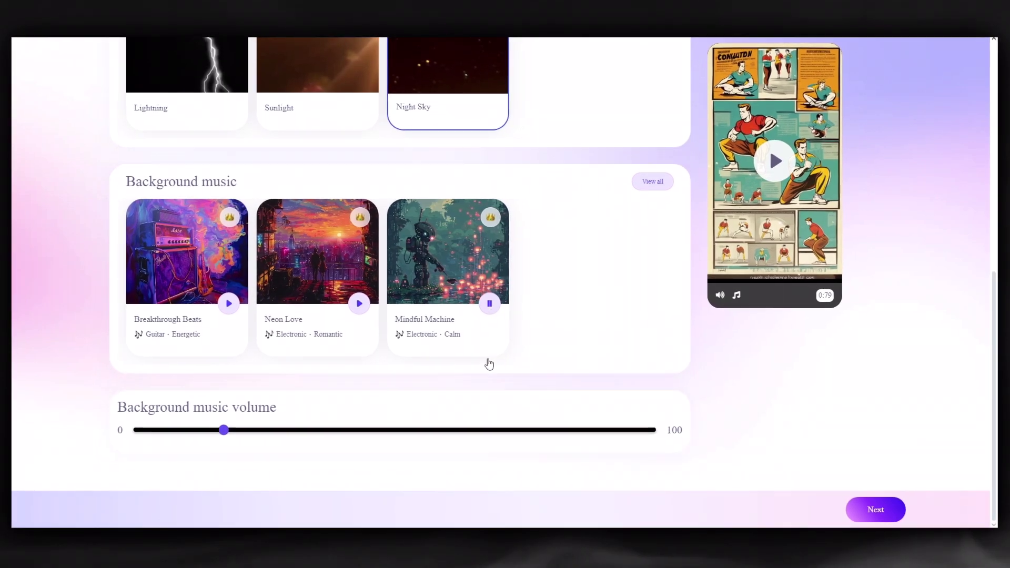
Show the full background music list filtered to the Energetic mood
left_click(652, 183)
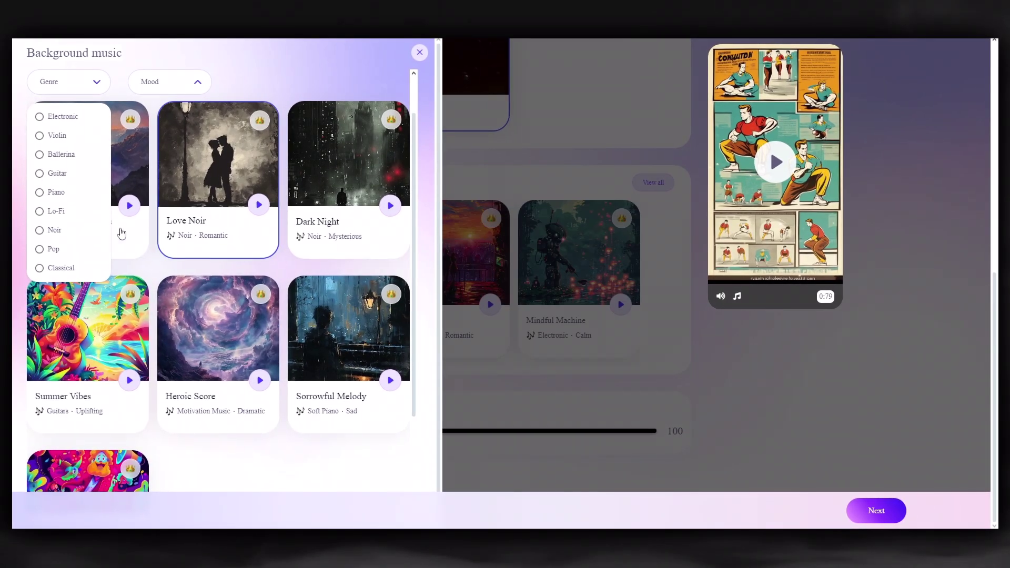
scroll(132, 252, "down", 3)
scroll(146, 277, "up", 3)
left_click(168, 80)
left_click(139, 115)
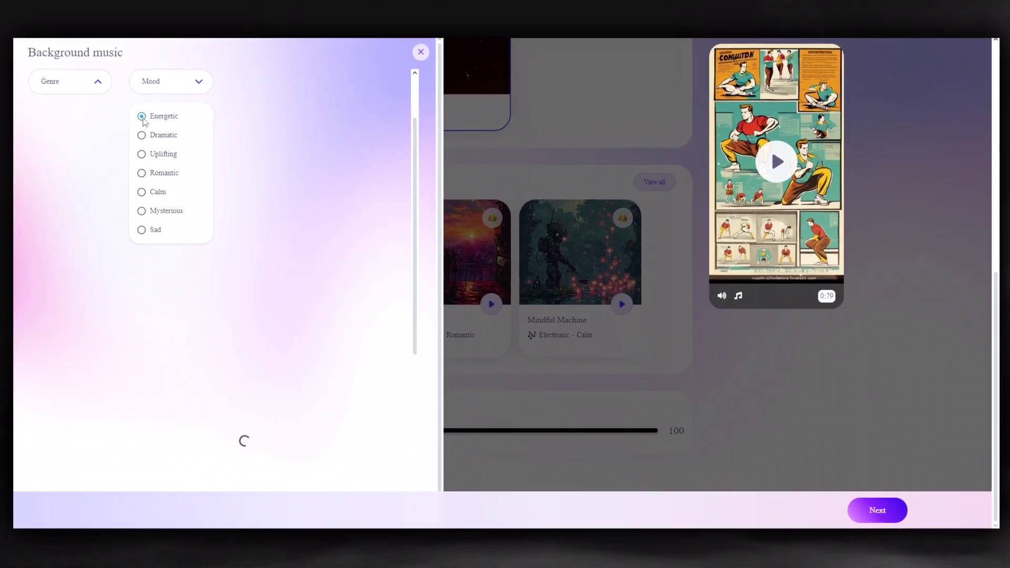
Preview Cosmic Pulse, Dynamic Rush, Pop Pulse and others, then pick Vibrant Strings
left_click(131, 252)
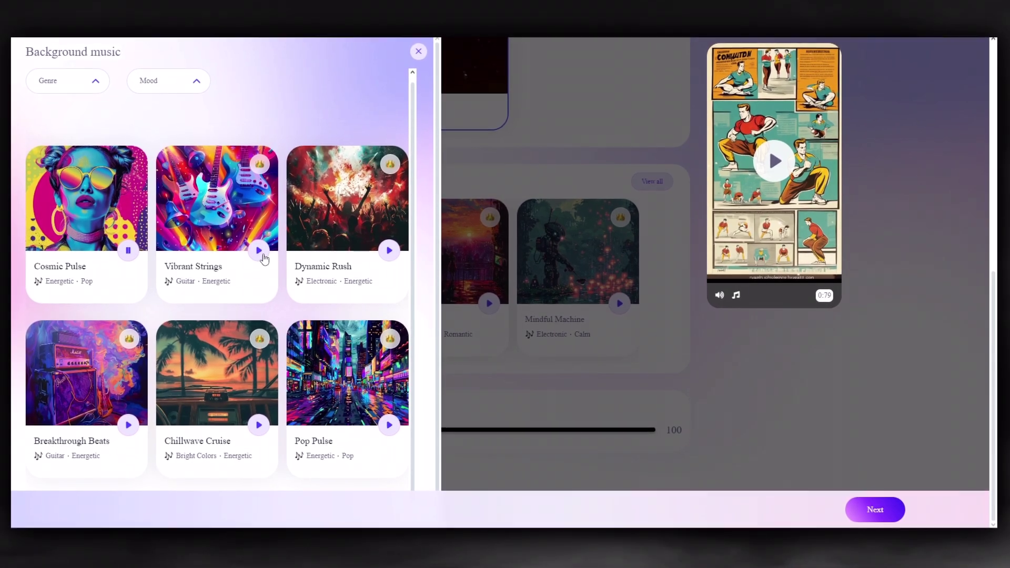
left_click(261, 252)
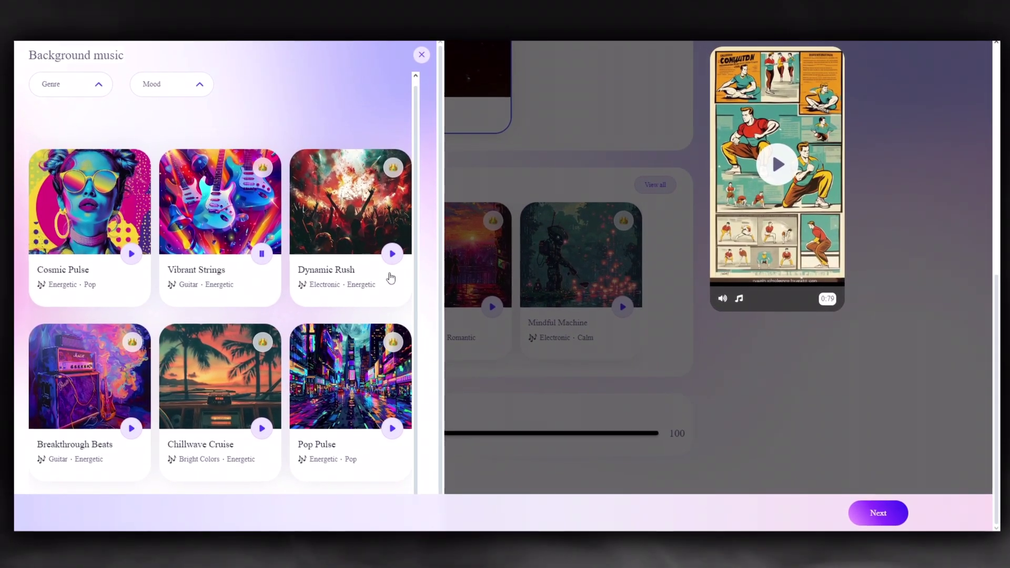
left_click(390, 254)
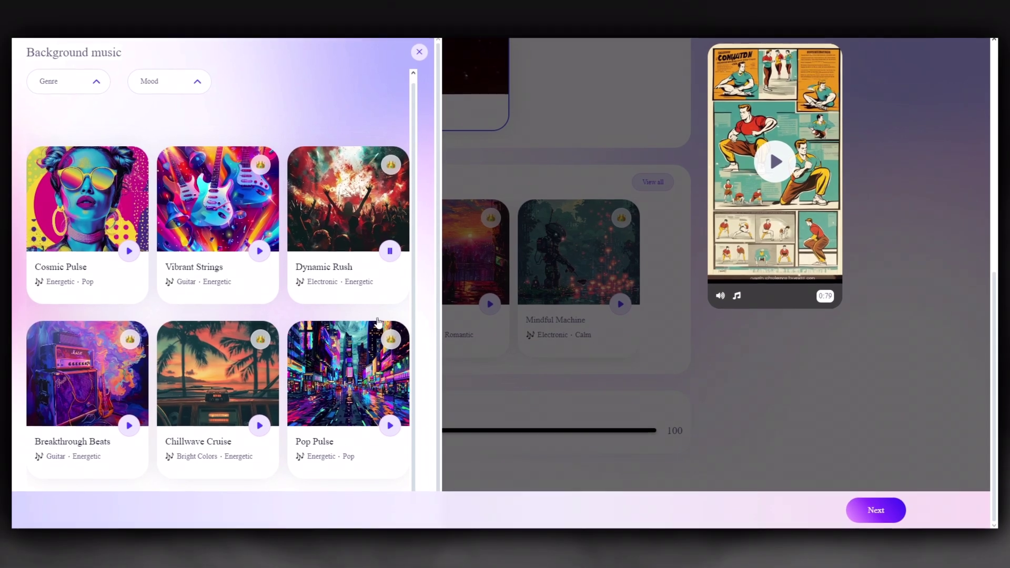
left_click(144, 424)
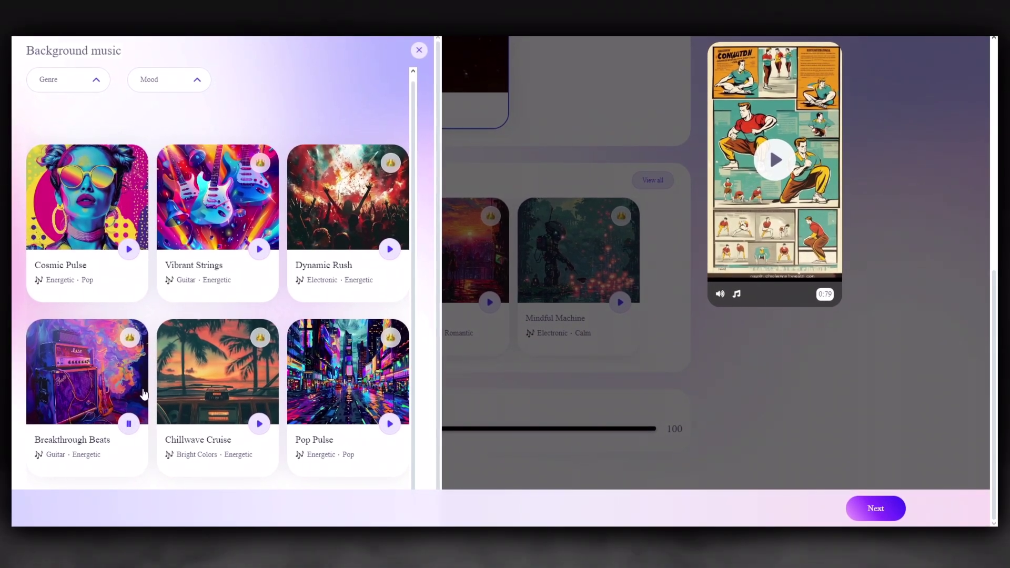
left_click(261, 417)
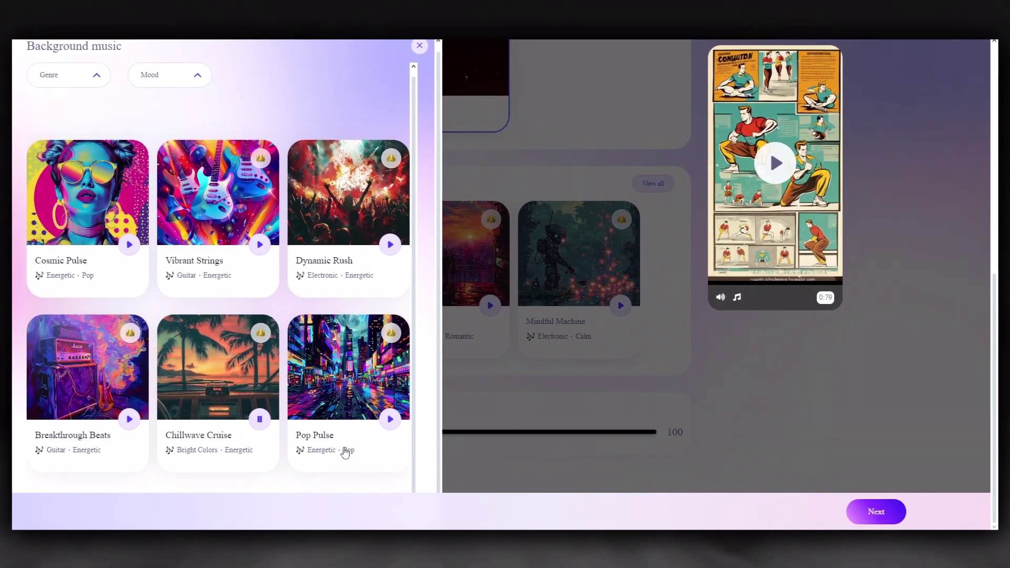
left_click(390, 424)
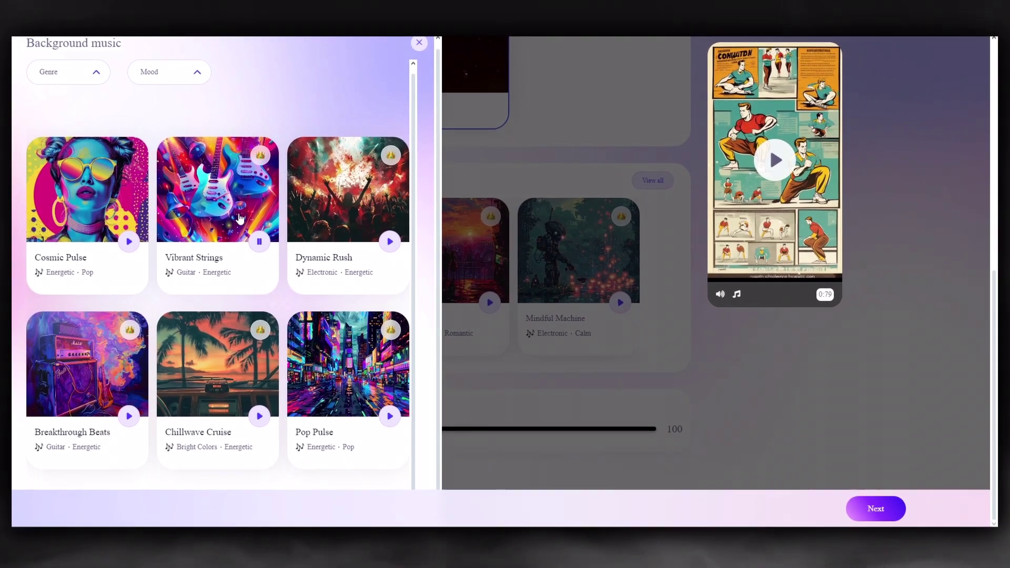
left_click(233, 244)
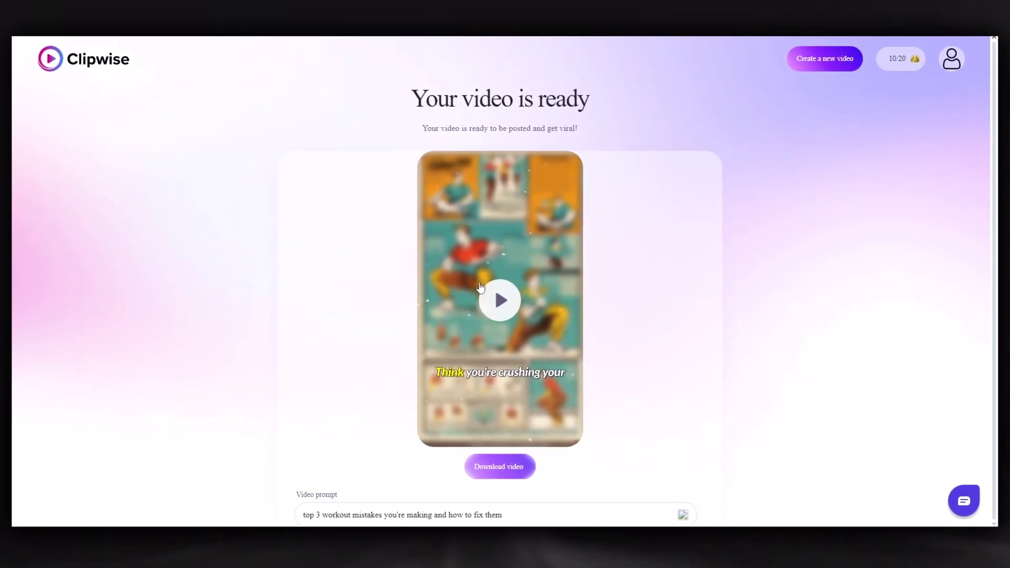
Play and pause the finished workout video, then download it as an MP4 from the player menu
left_click(502, 300)
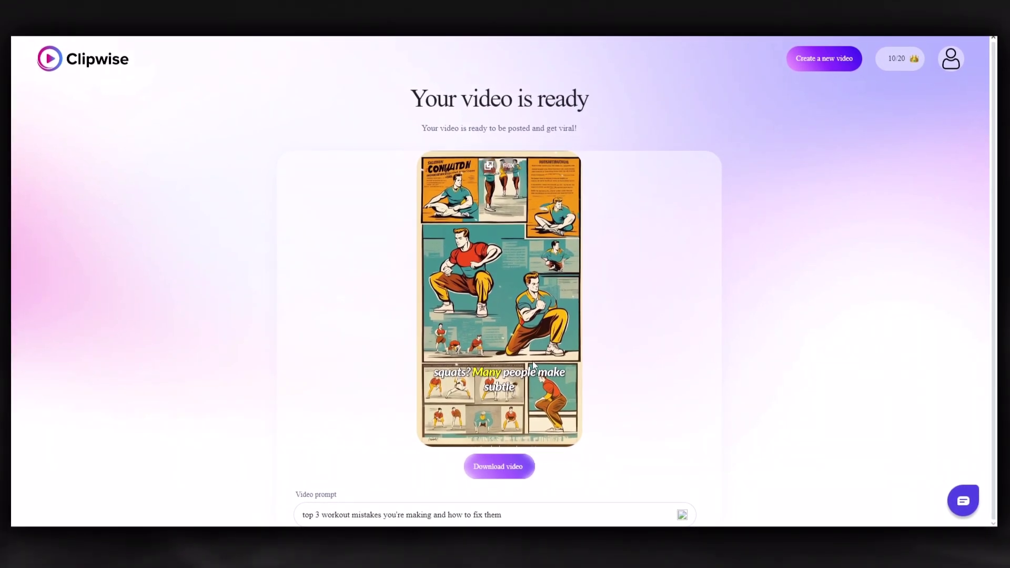
left_click(496, 445)
left_click(496, 445)
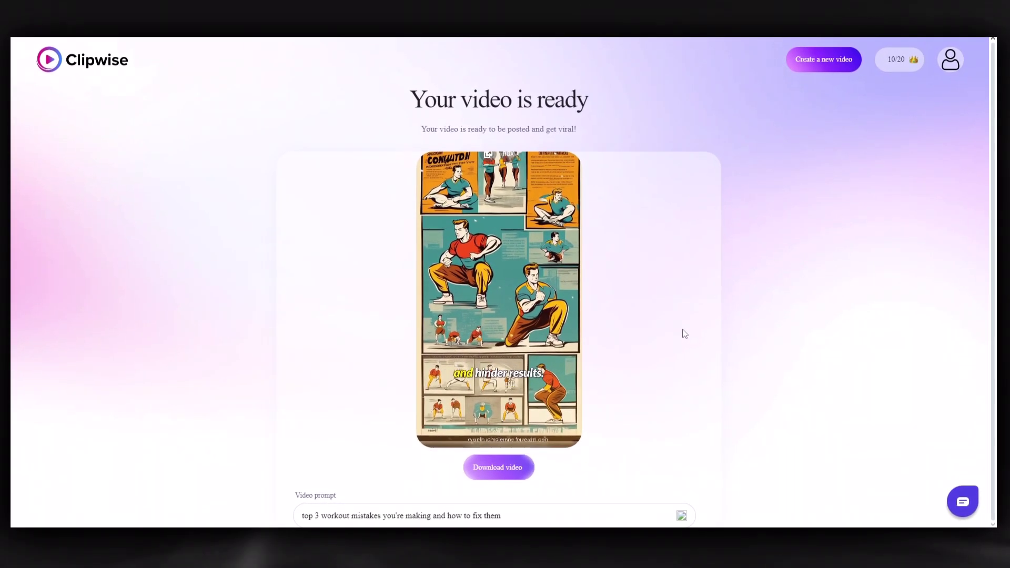
left_click(487, 448)
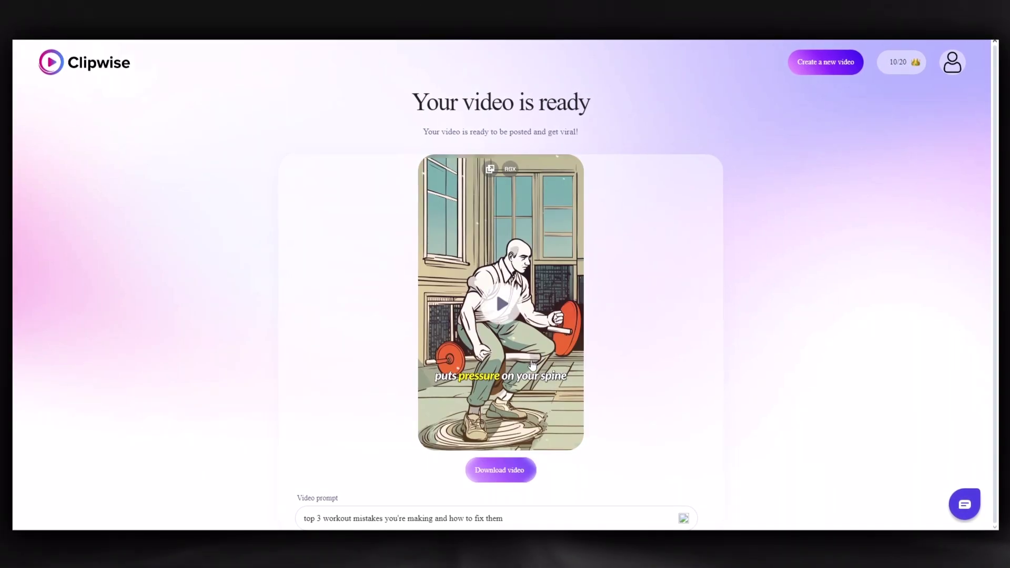
left_click(490, 468)
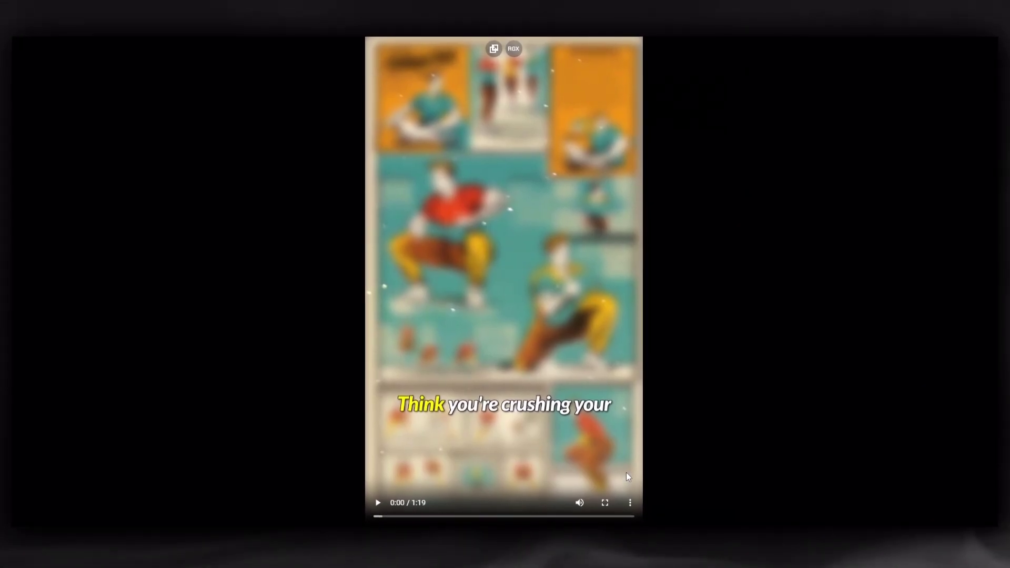
left_click(631, 507)
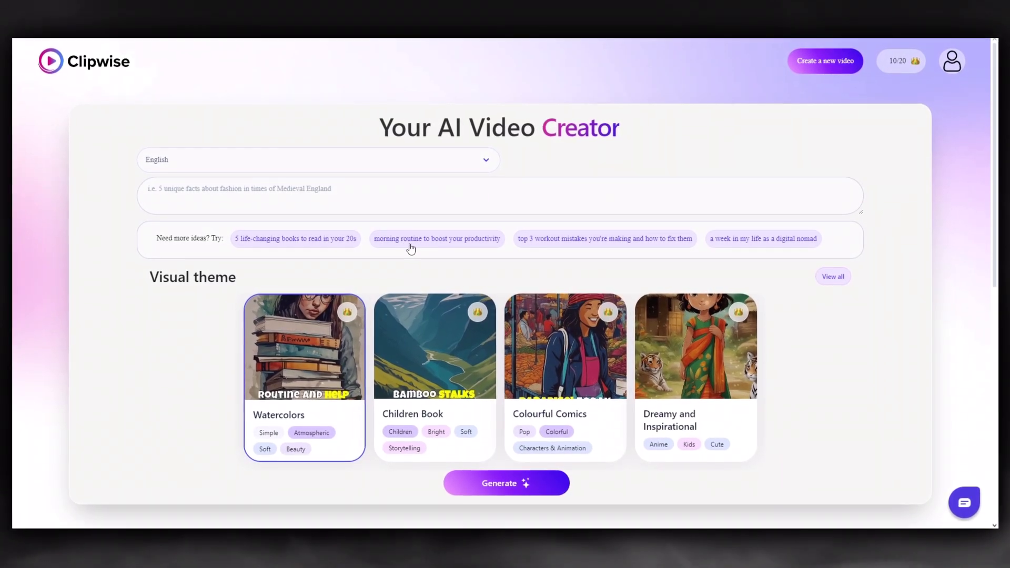
Fill the prompt with 'morning routine to boost your productivity' and browse all visual themes
left_click(415, 239)
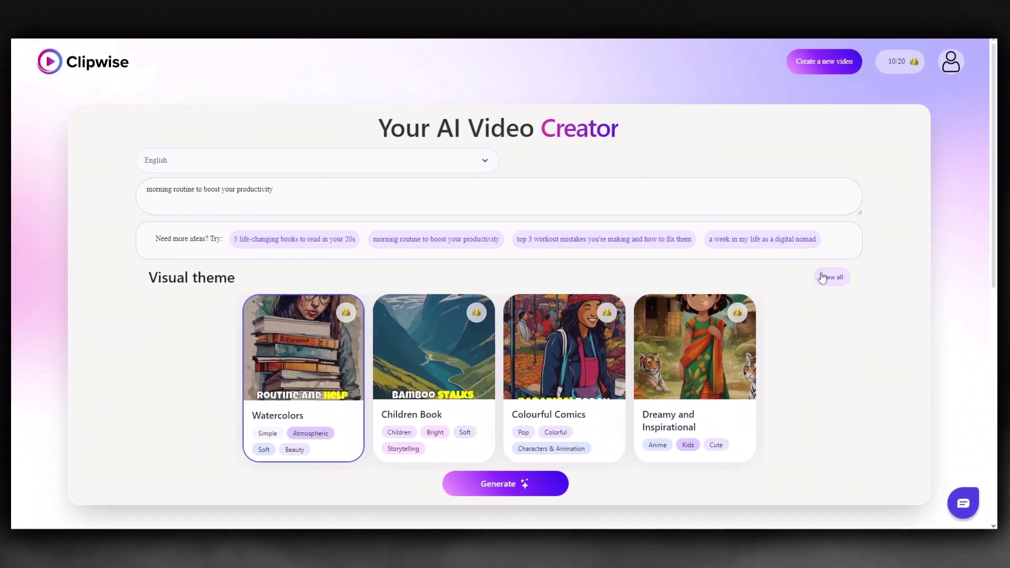
left_click(827, 277)
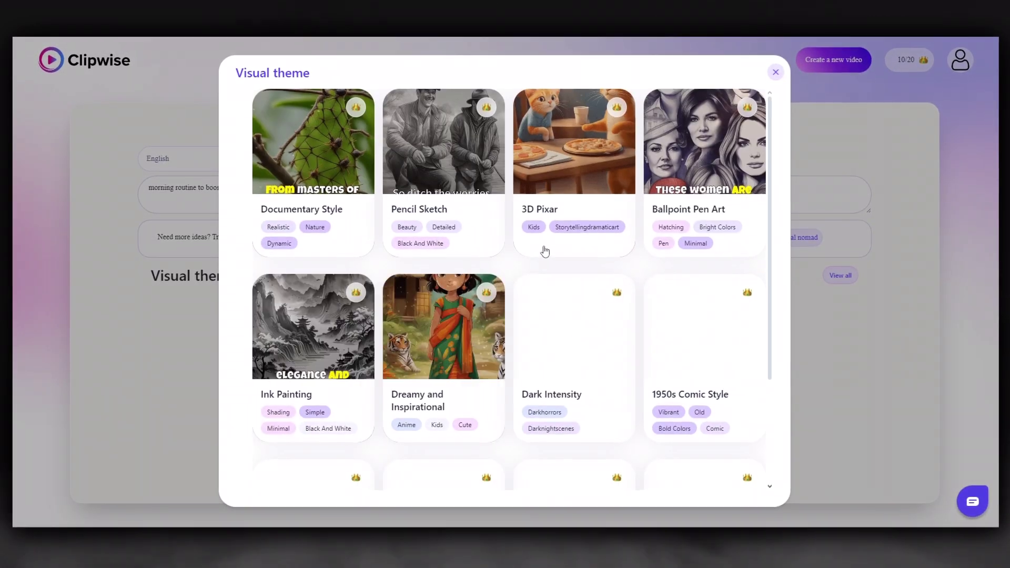
scroll(482, 253, "down", 1)
scroll(457, 400, "down", 3)
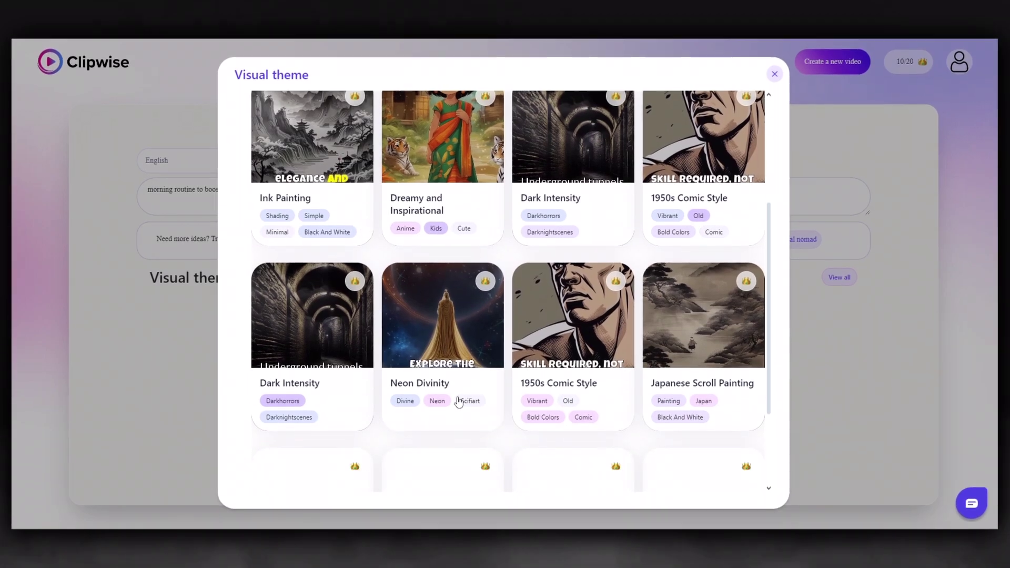
scroll(497, 341, "down", 4)
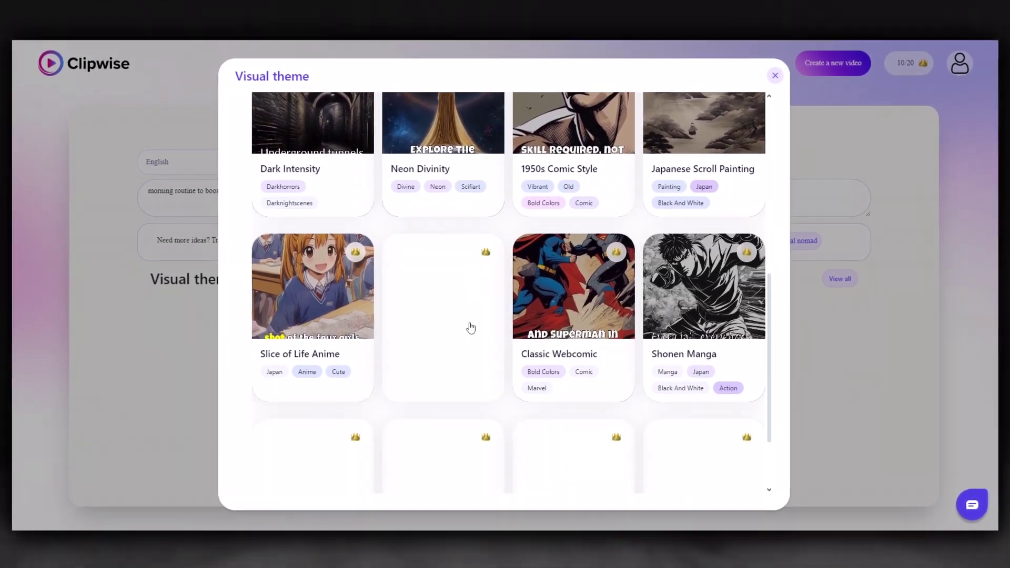
scroll(467, 323, "down", 3)
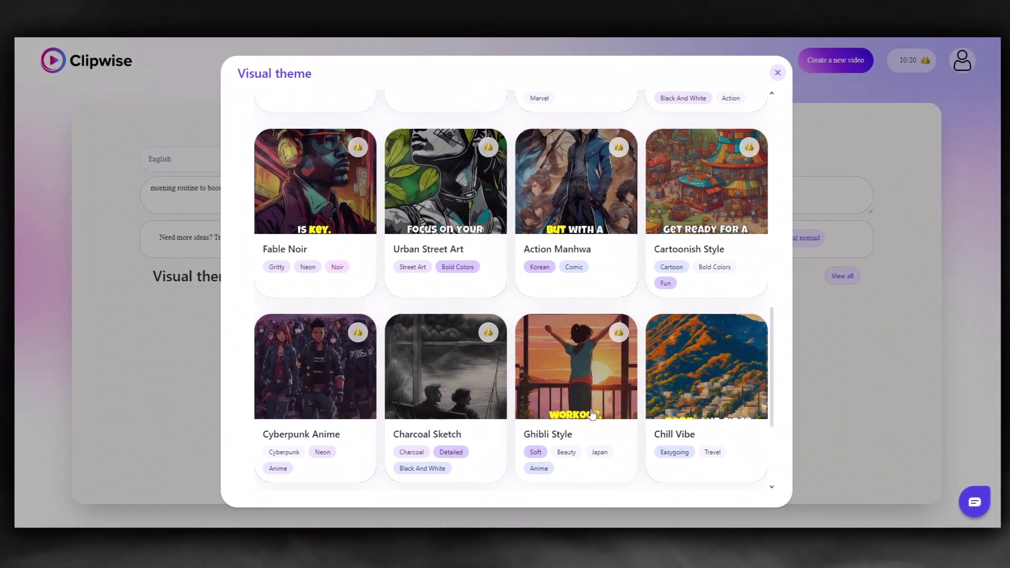
Select Ghibli Style as the visual theme and close the theme gallery
left_click(582, 382)
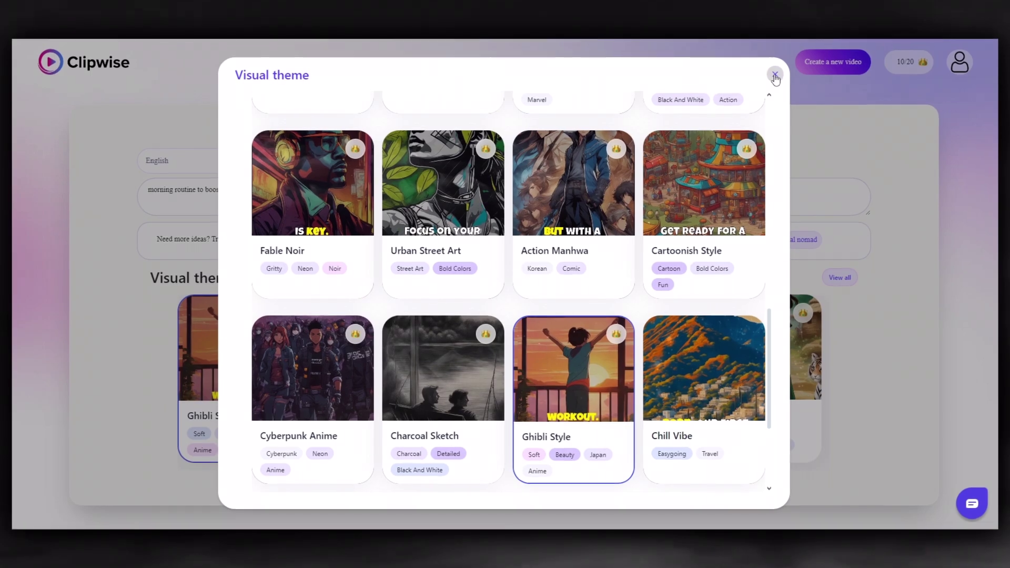
left_click(778, 80)
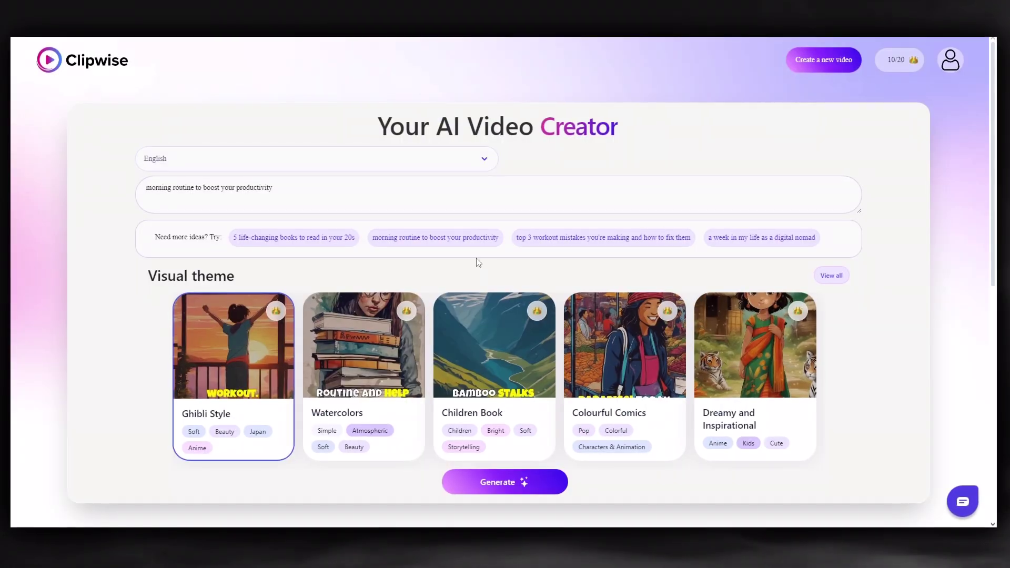
scroll(502, 463, "down", 2)
scroll(473, 404, "down", 3)
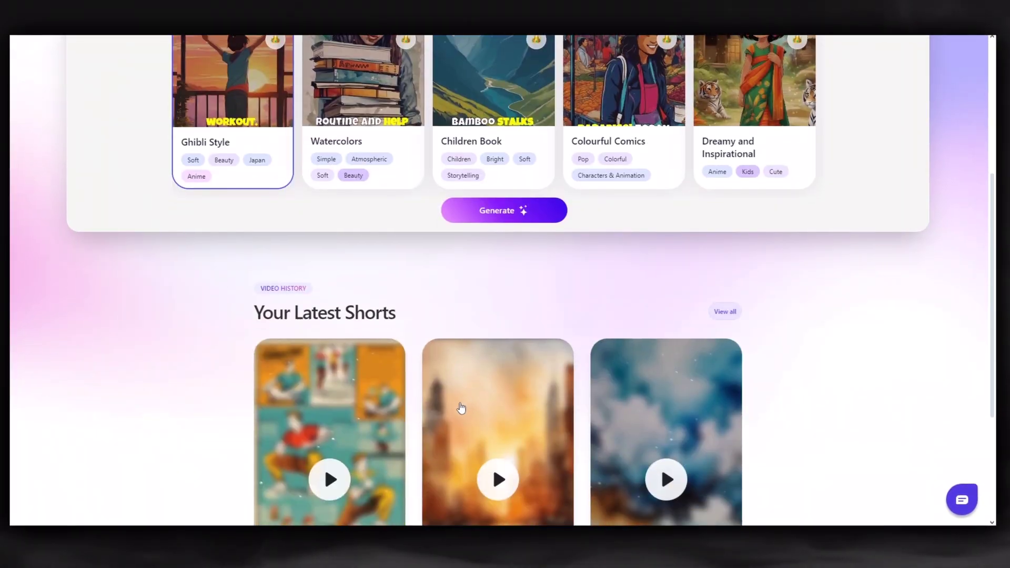
scroll(459, 408, "up", 4)
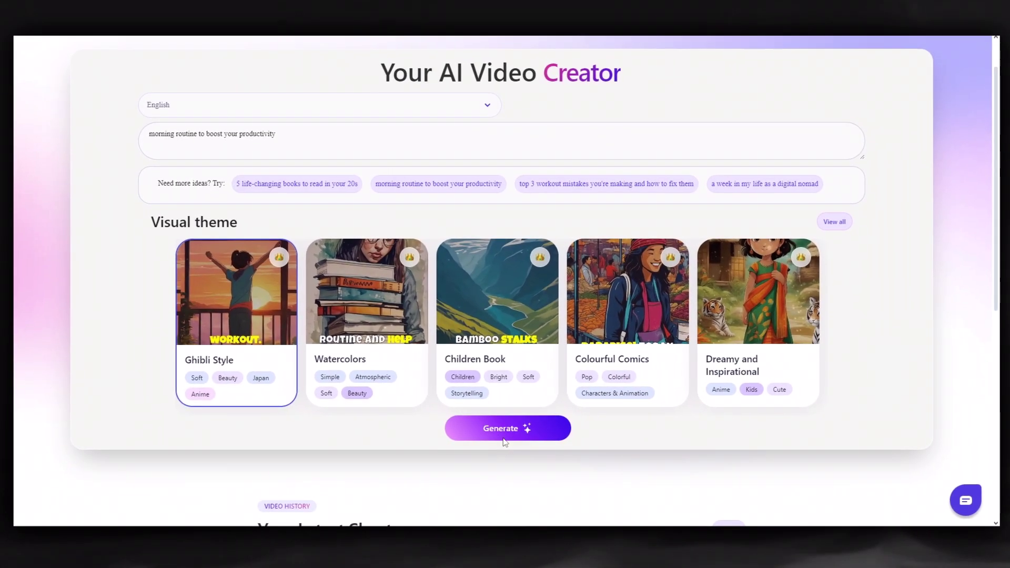
Generate the morning routine script and pick the pink-haired female narrator voice
left_click(502, 432)
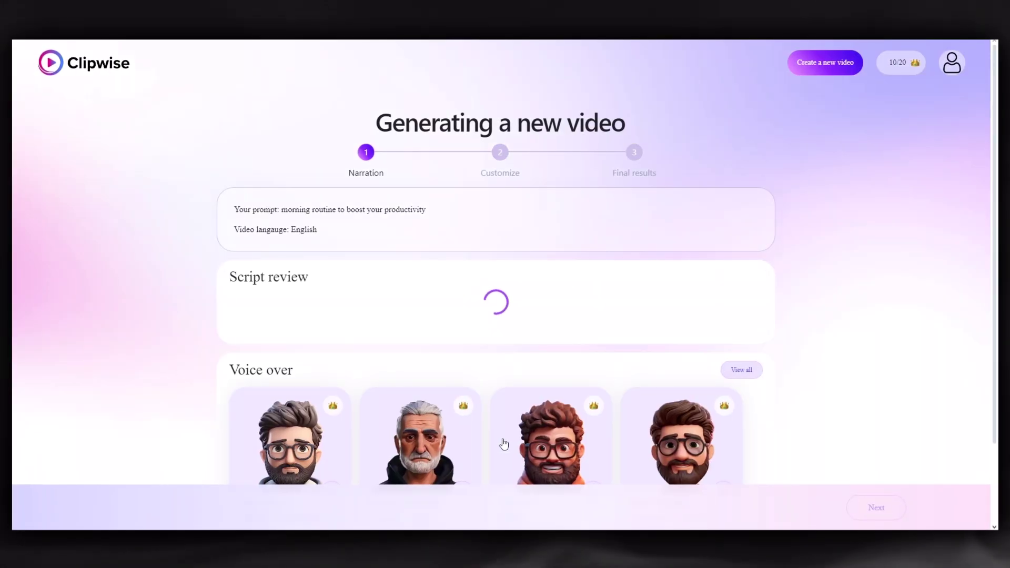
scroll(504, 425, "down", 2)
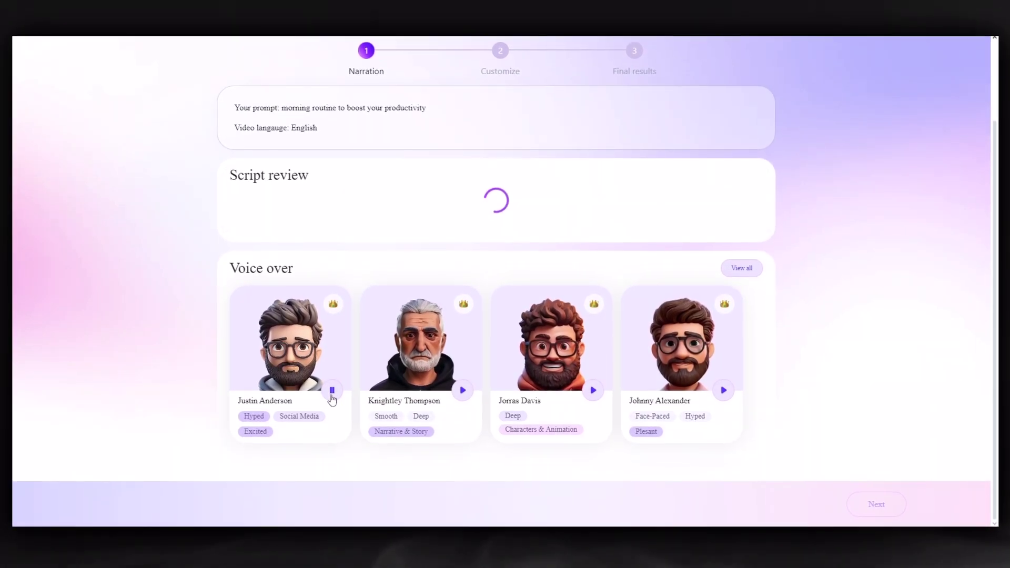
left_click(740, 270)
scroll(421, 376, "down", 2)
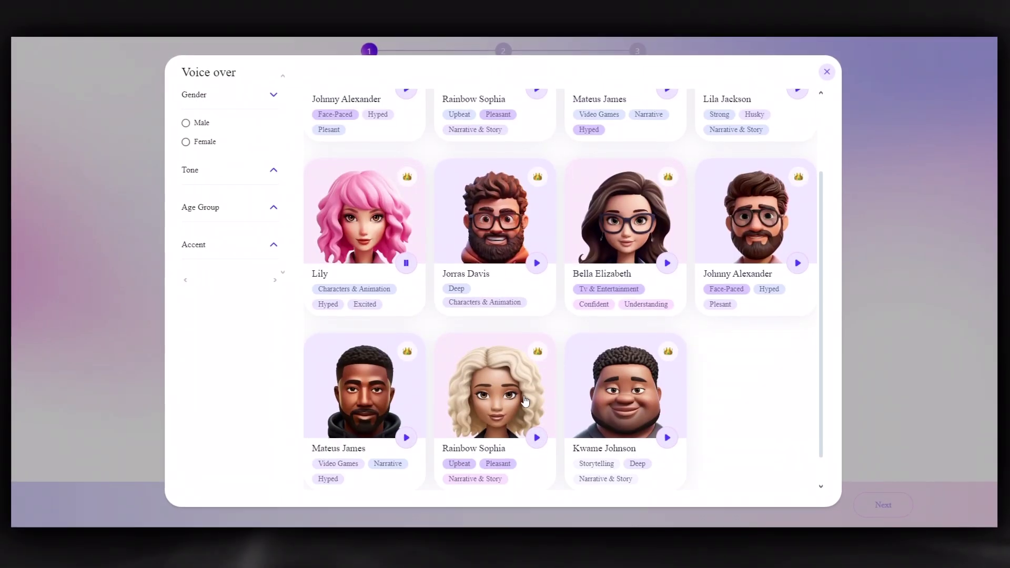
scroll(539, 424, "up", 1)
scroll(555, 394, "down", 3)
scroll(445, 337, "up", 4)
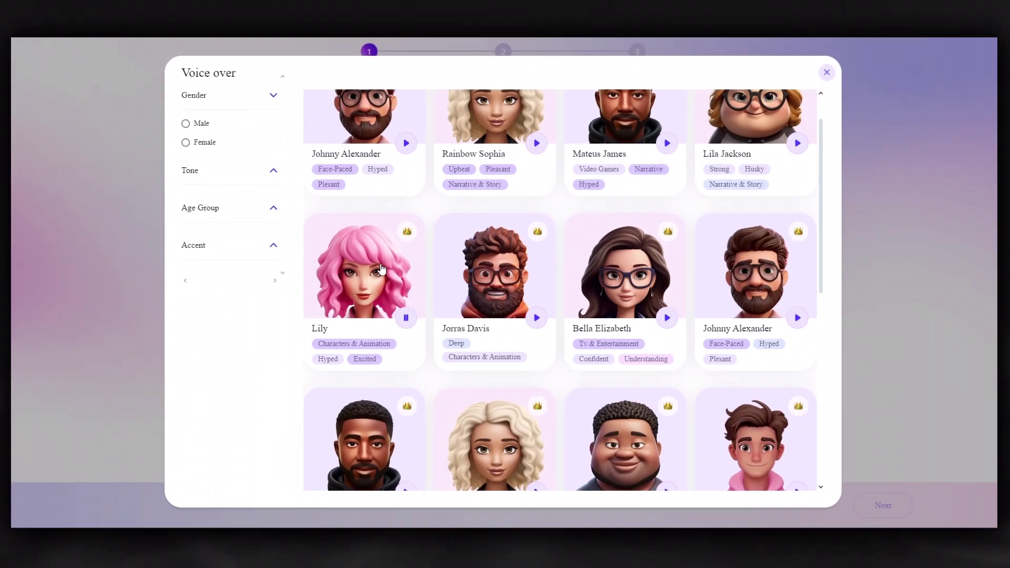
scroll(421, 342, "down", 3)
left_click(404, 351)
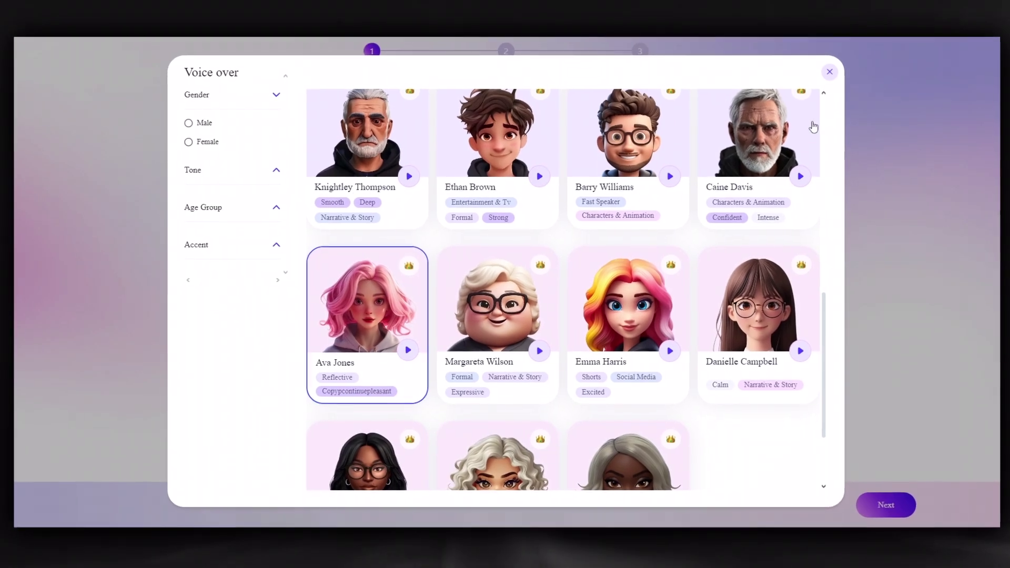
left_click(828, 73)
Review the script scenes, touching up the 'Prioritize your tasks' narration line
scroll(358, 266, "down", 3)
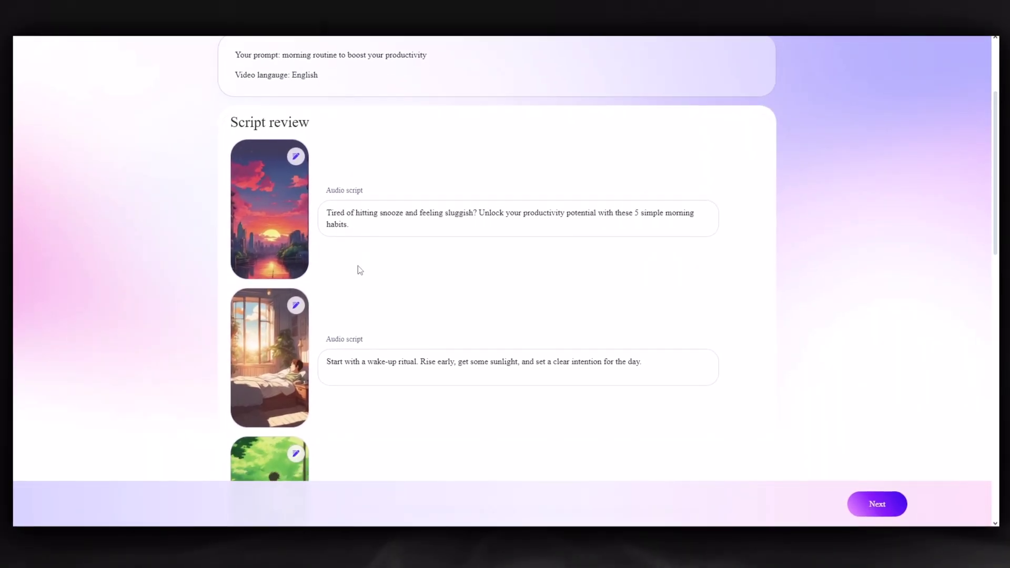
scroll(299, 219, "up", 3)
scroll(390, 254, "down", 9)
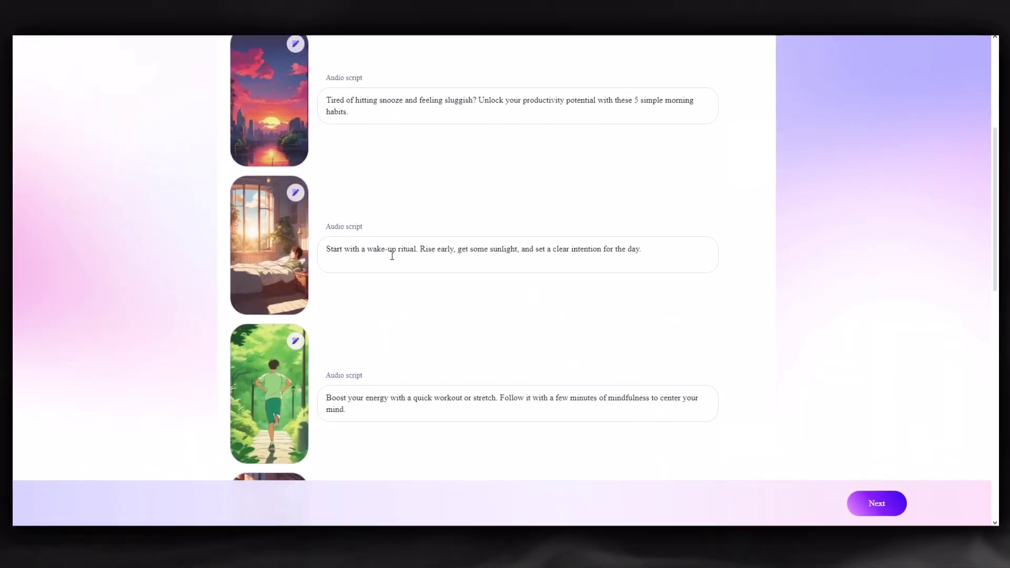
left_click(389, 237)
key("ctrl+a")
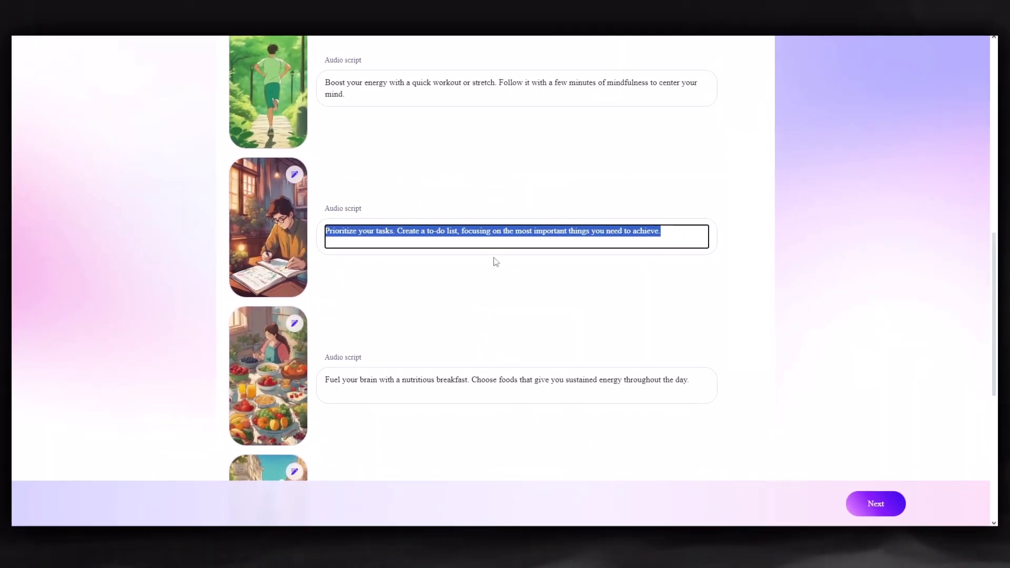
left_click(671, 233)
type("saddd")
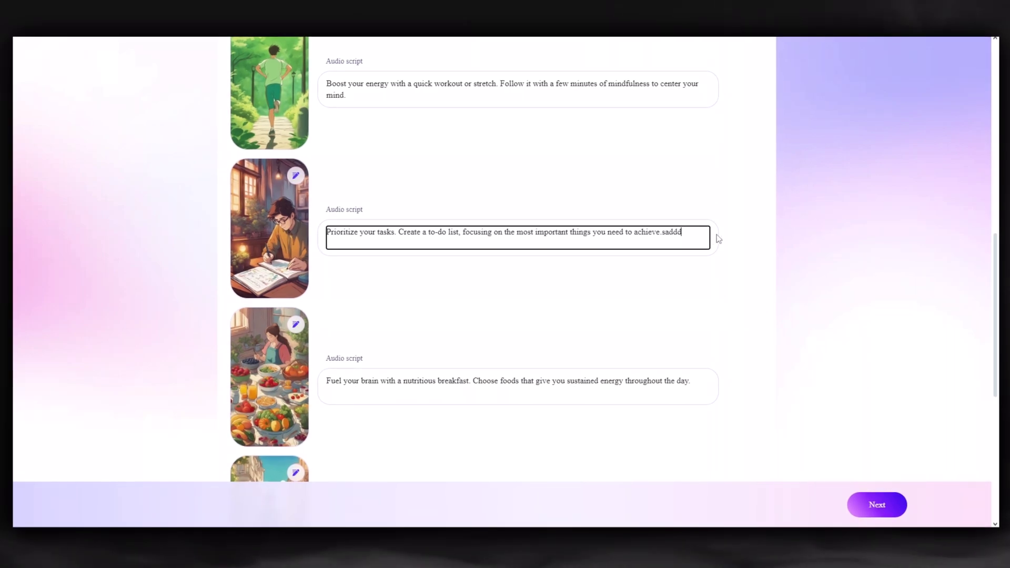
key("BackSpace")
key("BackSpace")
scroll(577, 187, "up", 4)
left_click(399, 272)
scroll(435, 354, "down", 7)
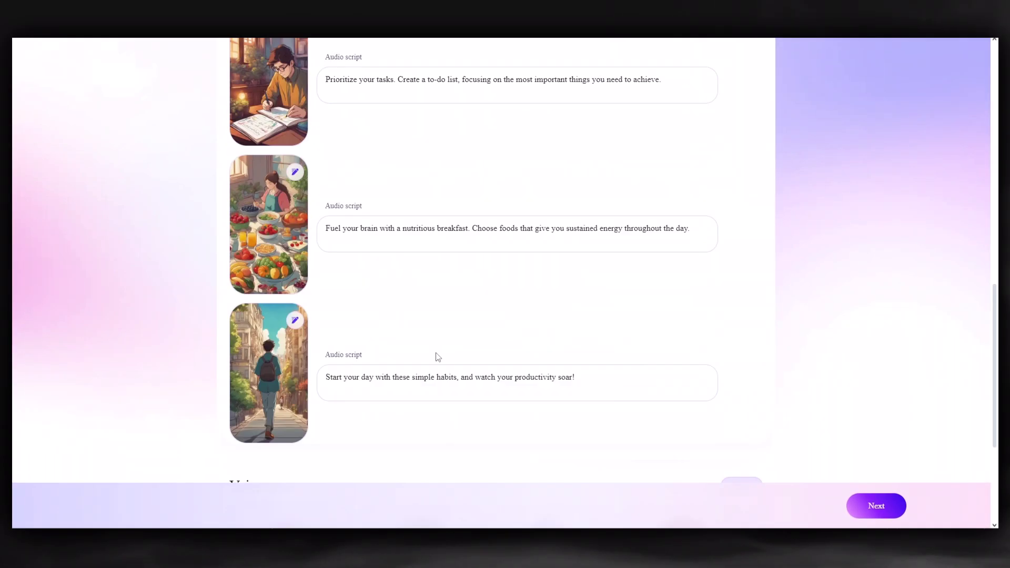
scroll(883, 509, "up", 2)
scroll(873, 467, "down", 3)
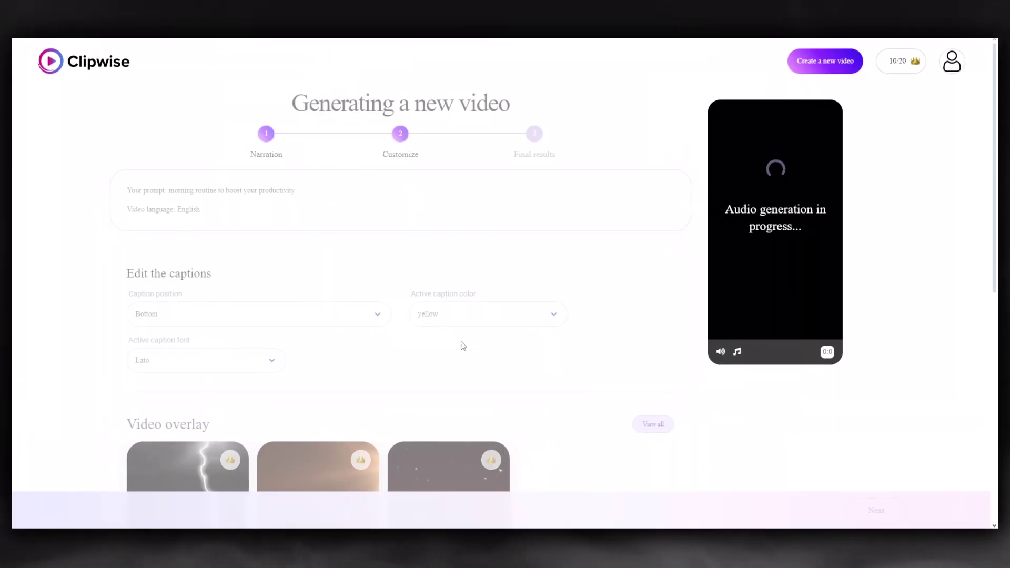
Set the active caption colour to Red and open the caption font list
scroll(421, 271, "down", 1)
left_click(444, 269)
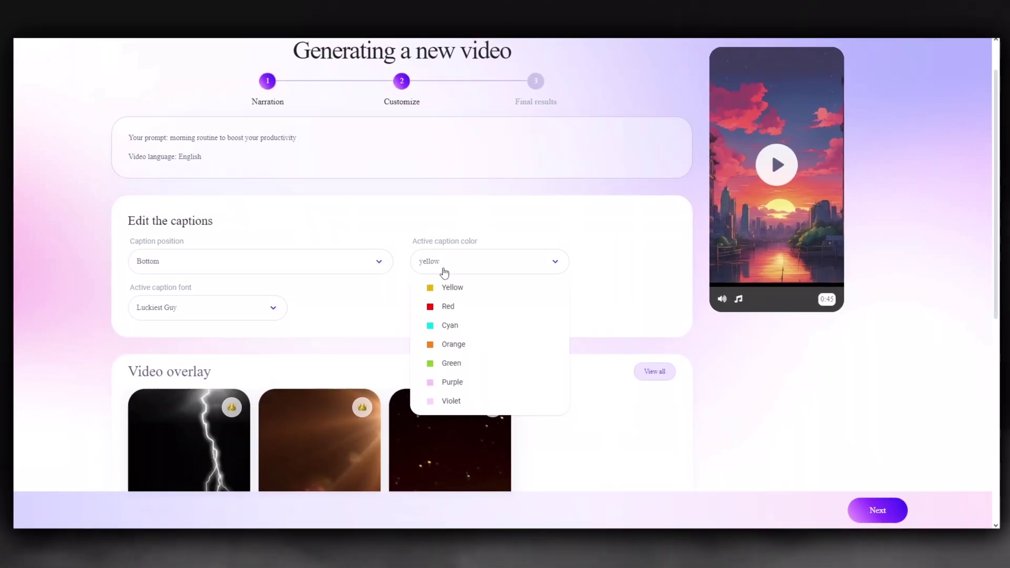
left_click(467, 307)
left_click(217, 312)
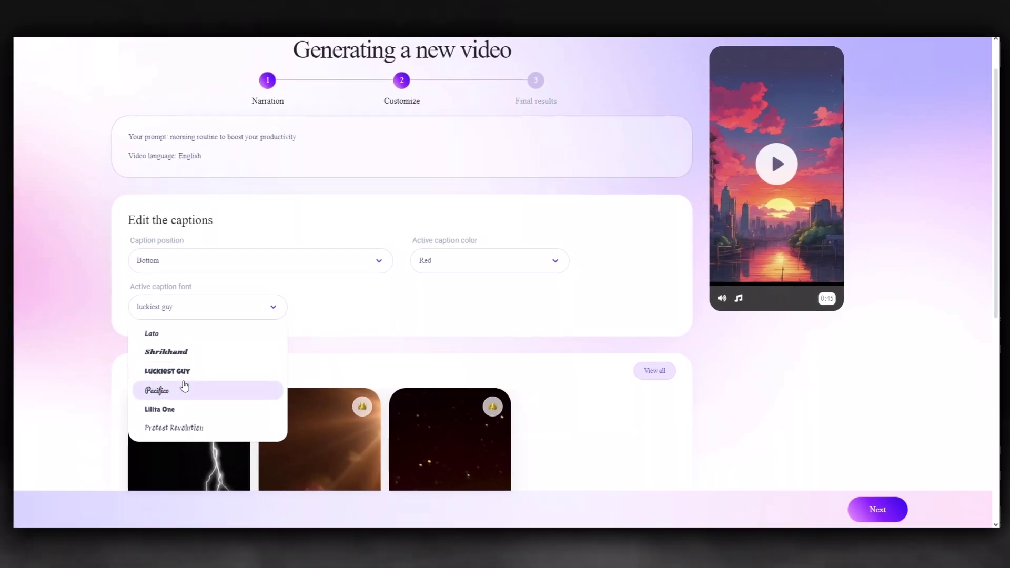
scroll(184, 387, "down", 1)
Set the caption font to Lilita One
left_click(174, 357)
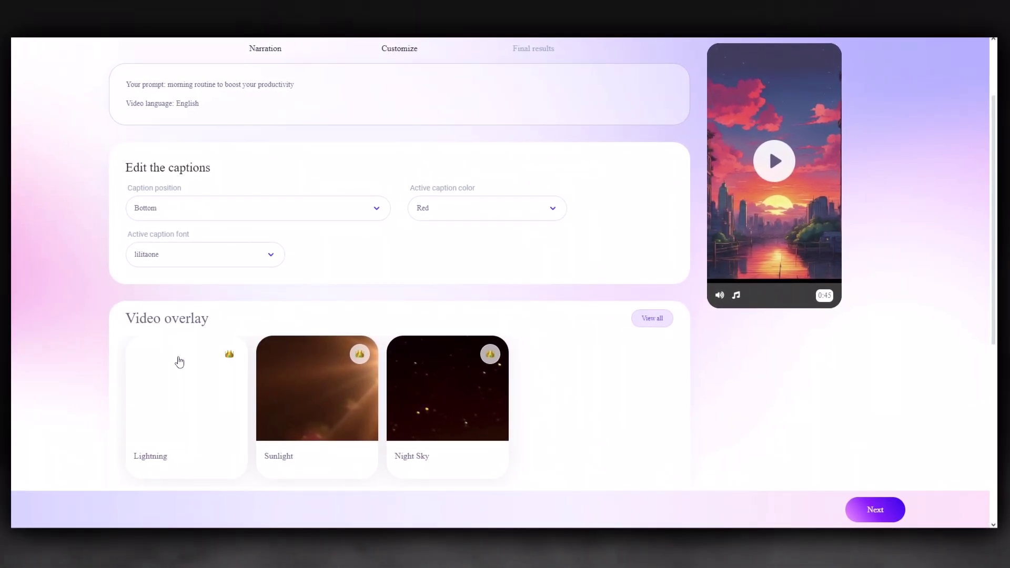
scroll(194, 284, "up", 1)
scroll(287, 342, "down", 2)
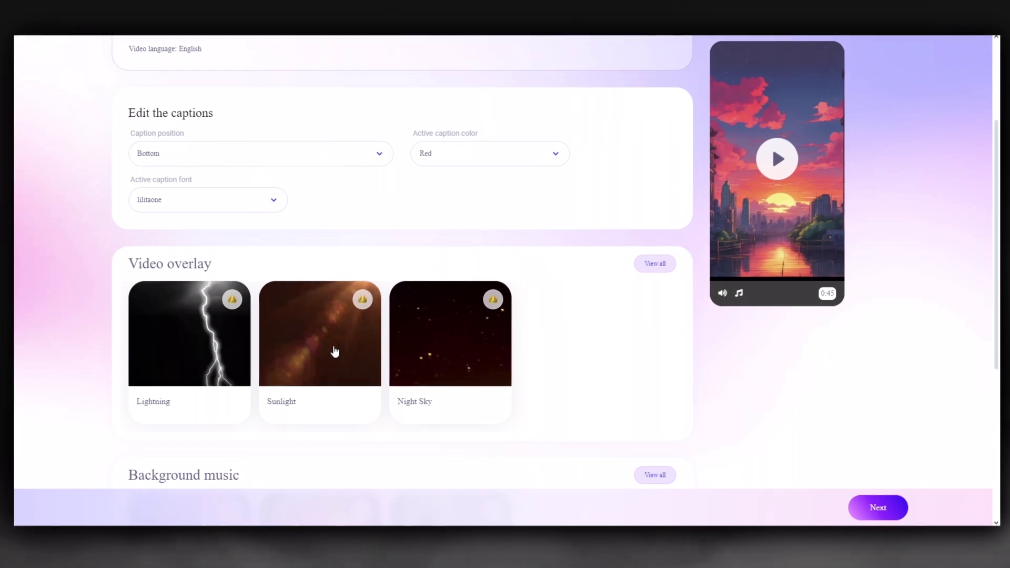
Browse the extra overlays like Smoke and Meteor, then apply Sunlight
left_click(651, 265)
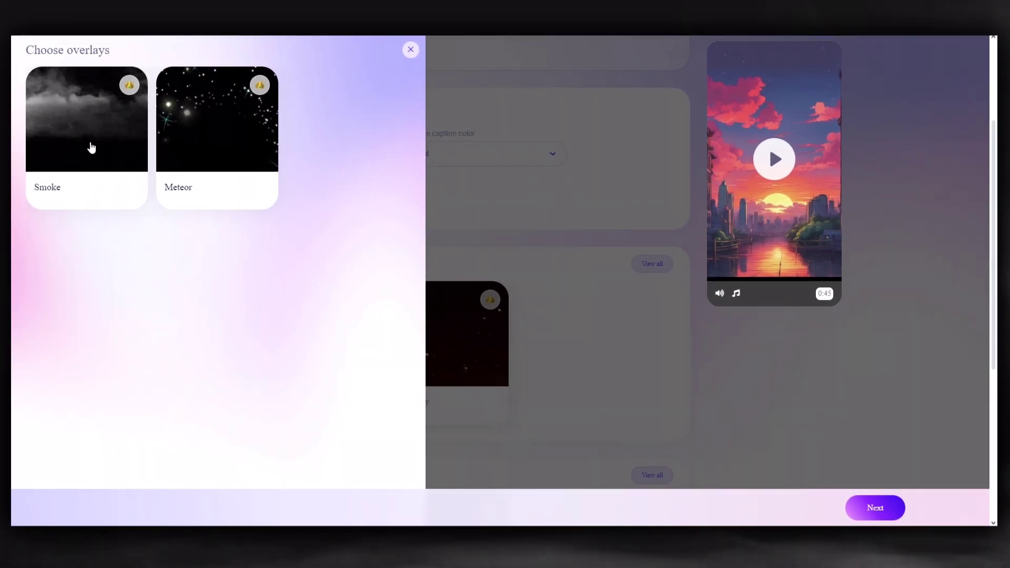
left_click(449, 52)
left_click(312, 355)
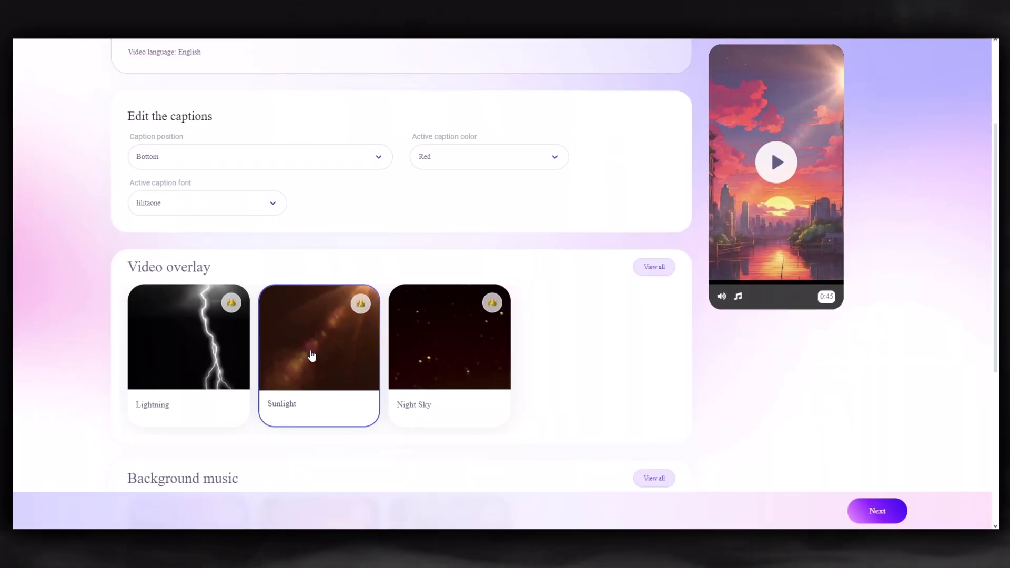
scroll(421, 371, "up", 3)
scroll(412, 335, "down", 3)
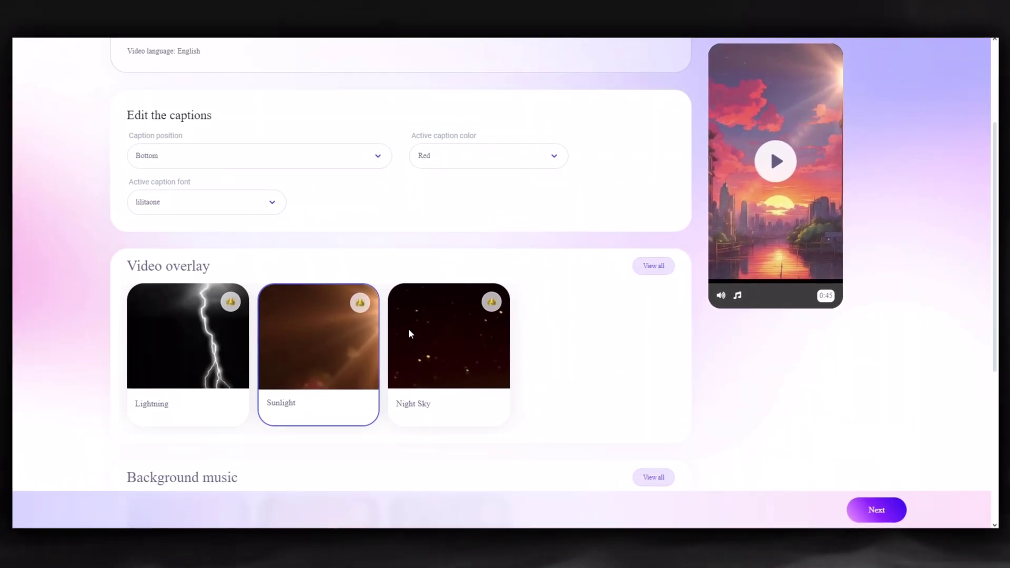
scroll(368, 279, "down", 4)
Choose Breakthrough Beats as the background music and lower its volume
scroll(350, 283, "down", 1)
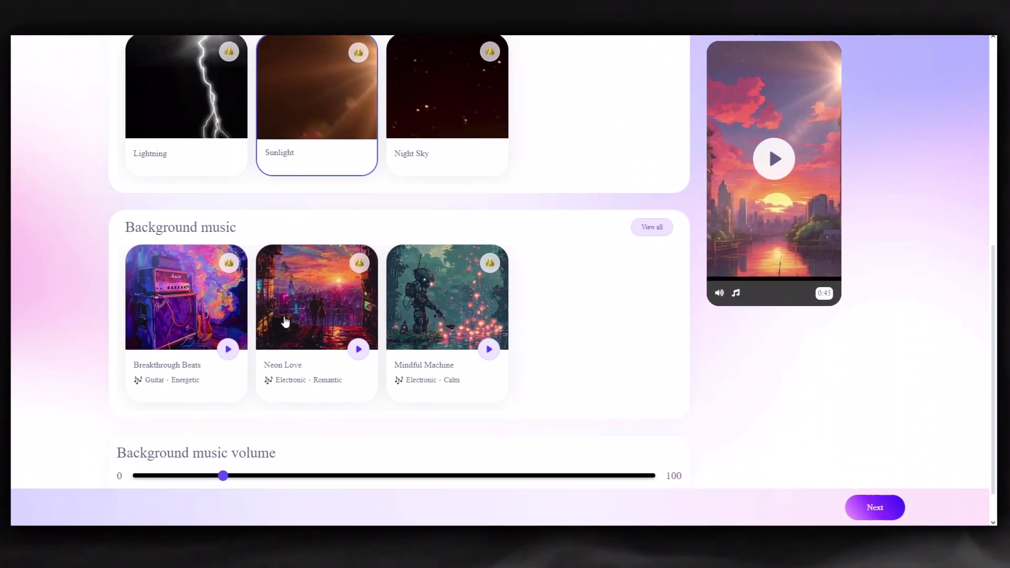
left_click(228, 335)
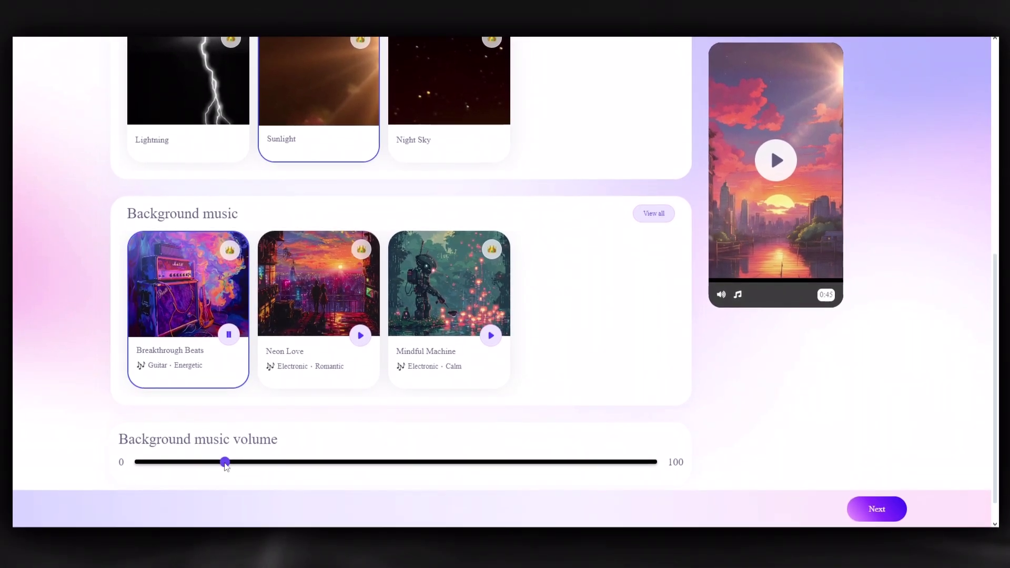
left_click_drag(224, 461, 168, 461)
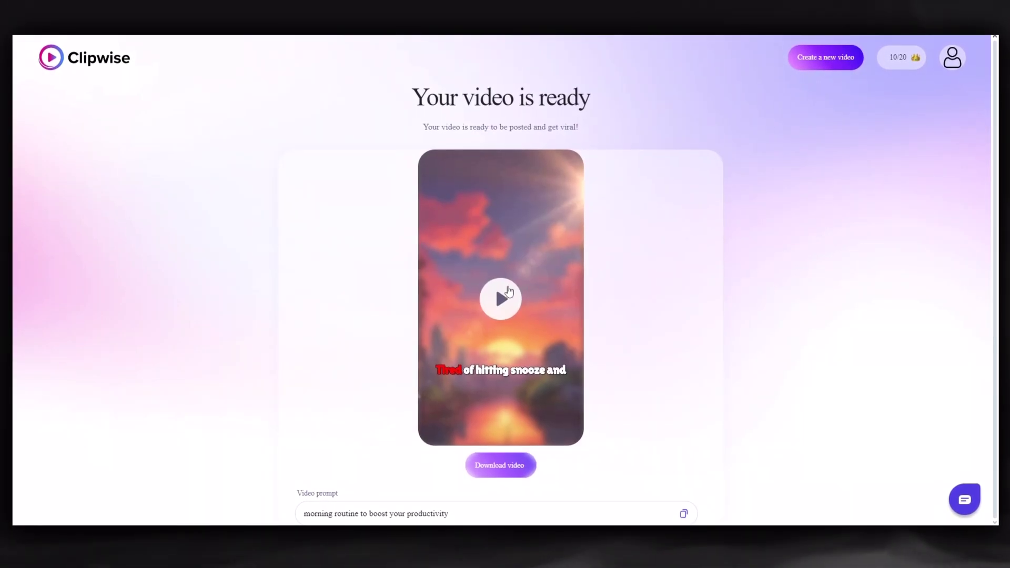
Play the finished morning-routine short, then download it as an MP4 from the player's menu
left_click(508, 288)
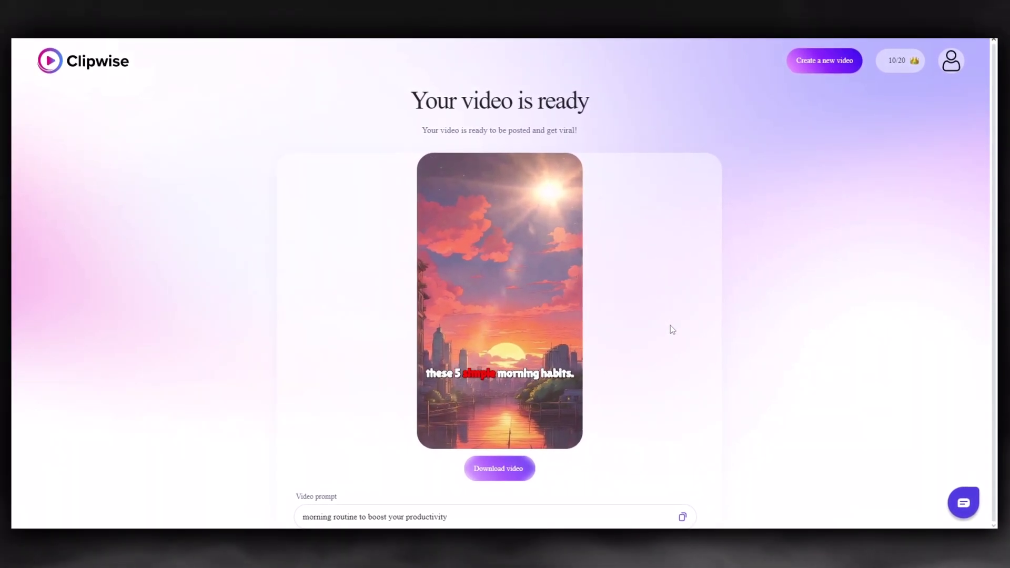
left_click(500, 469)
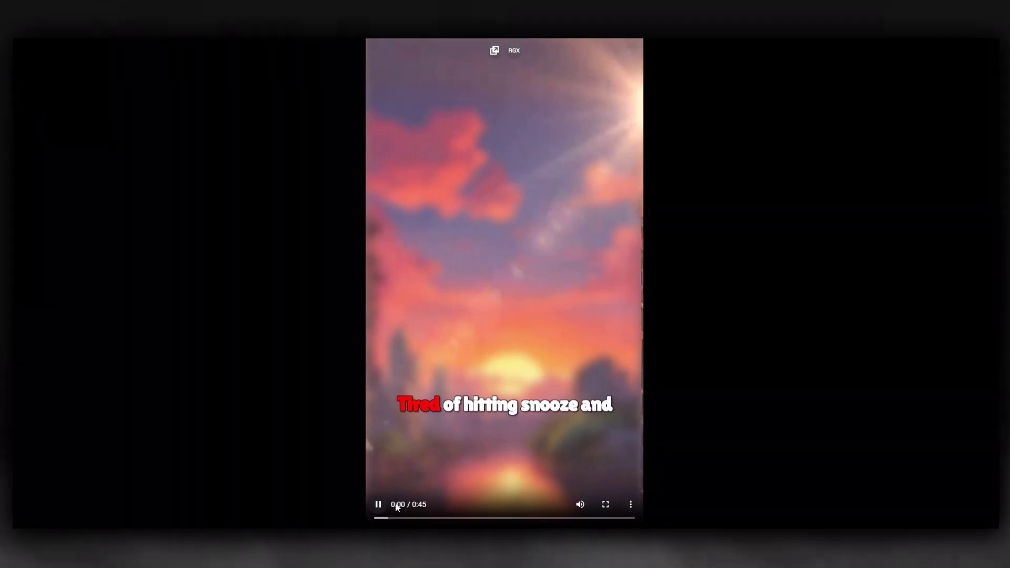
left_click(630, 504)
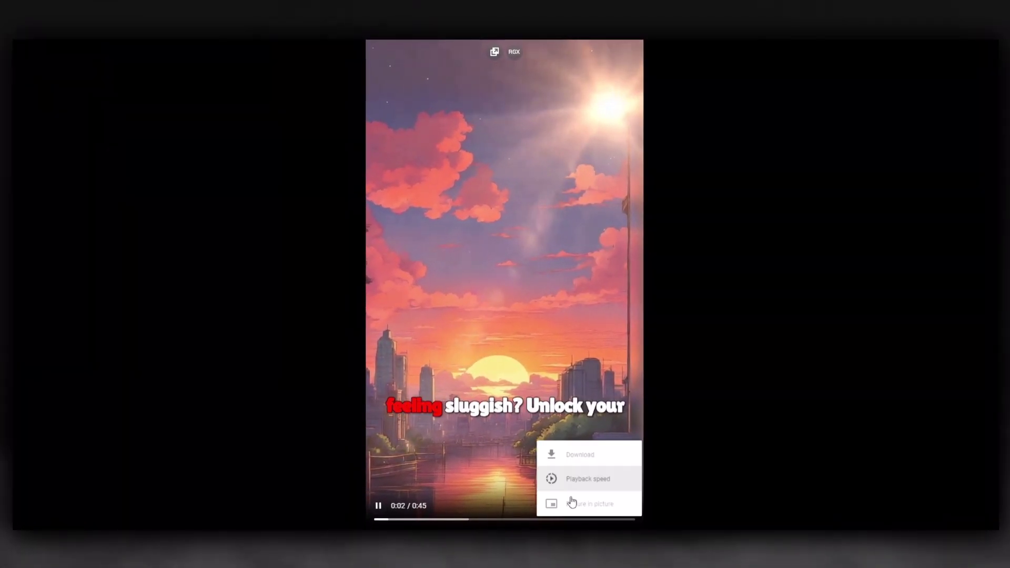
left_click(578, 456)
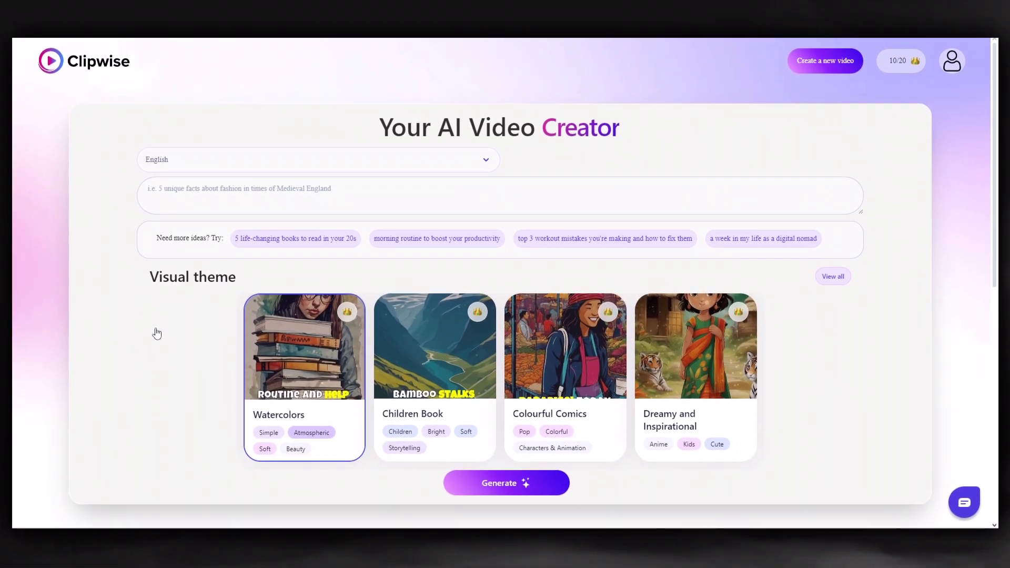
Fill the prompt with '5 life-changing books to read in your 20s' and keep the Watercolors theme
left_click(274, 240)
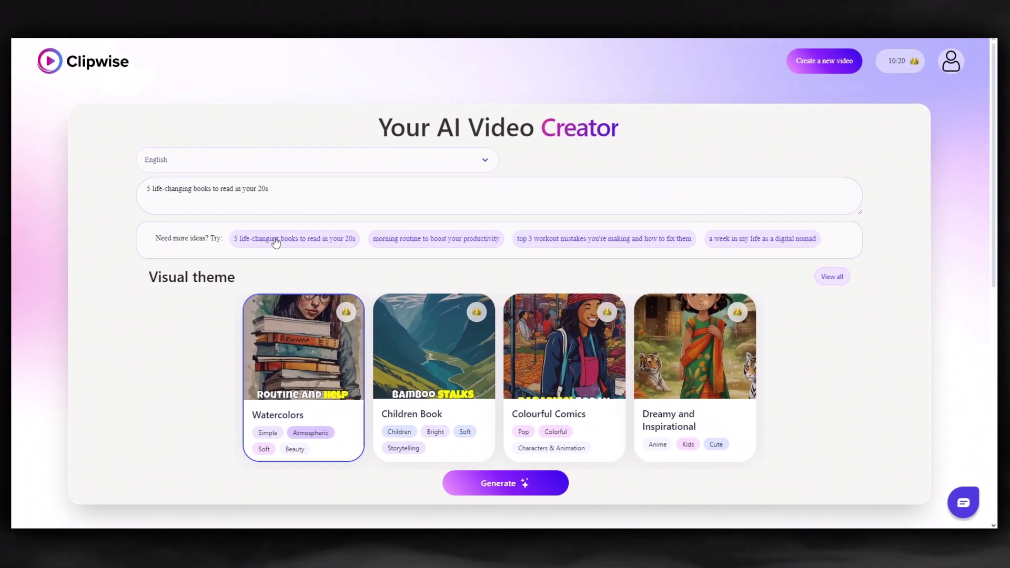
scroll(160, 330, "down", 1)
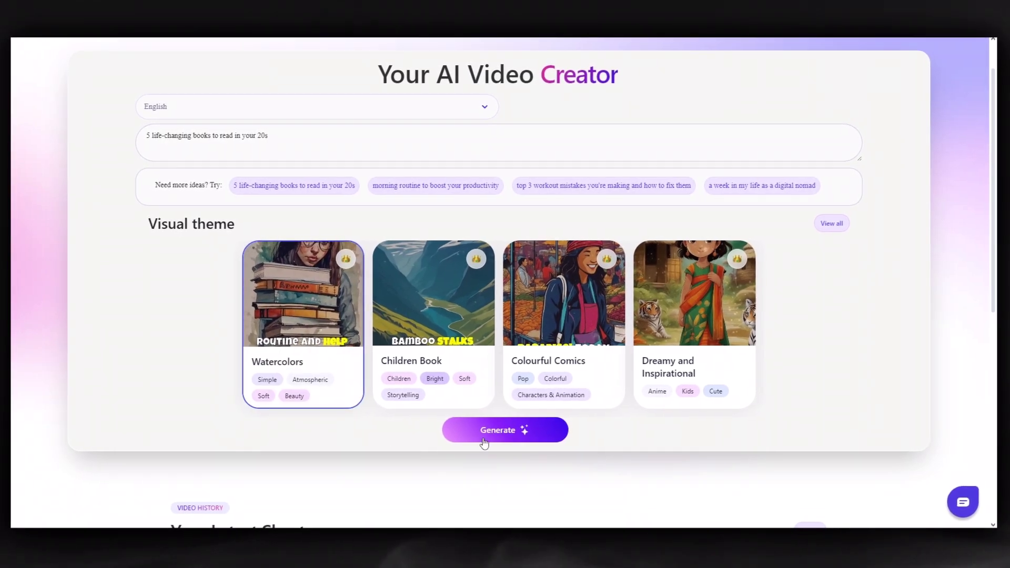
scroll(483, 438, "down", 1)
scroll(485, 433, "down", 2)
scroll(489, 447, "up", 5)
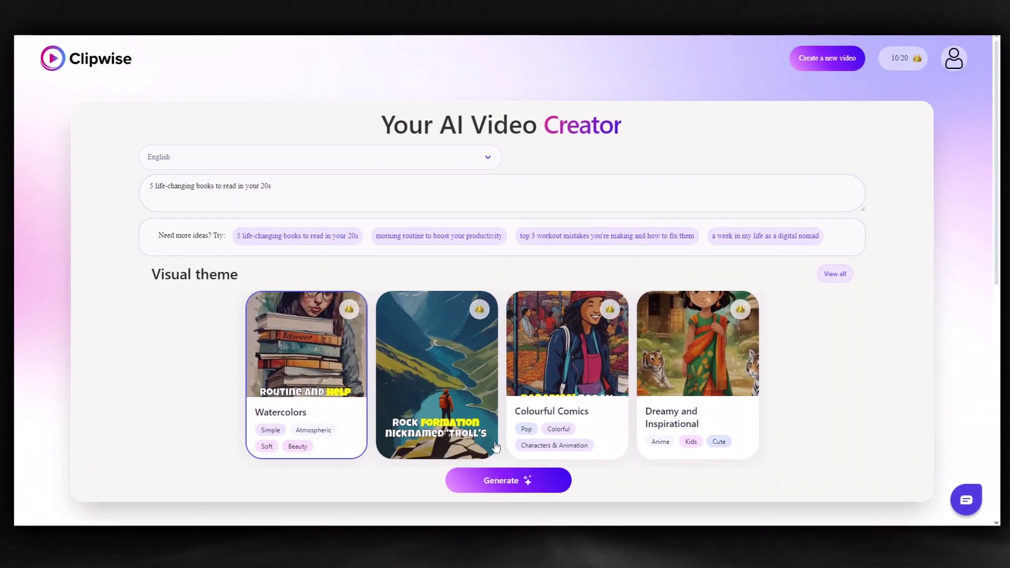
scroll(498, 468, "down", 1)
Start generating the books video and pick the blonde female narrator voice after sampling it
left_click(493, 432)
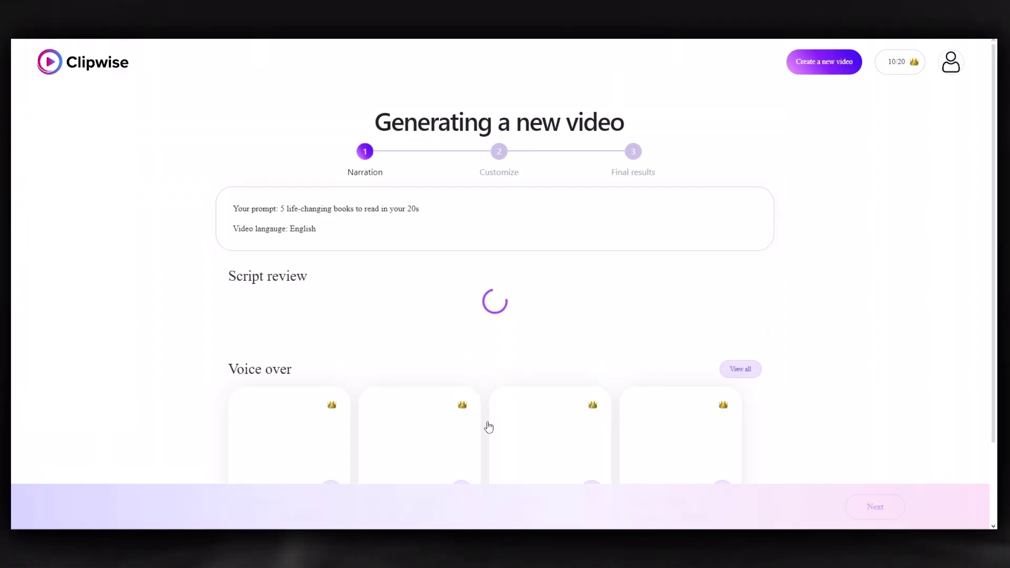
scroll(374, 330, "down", 2)
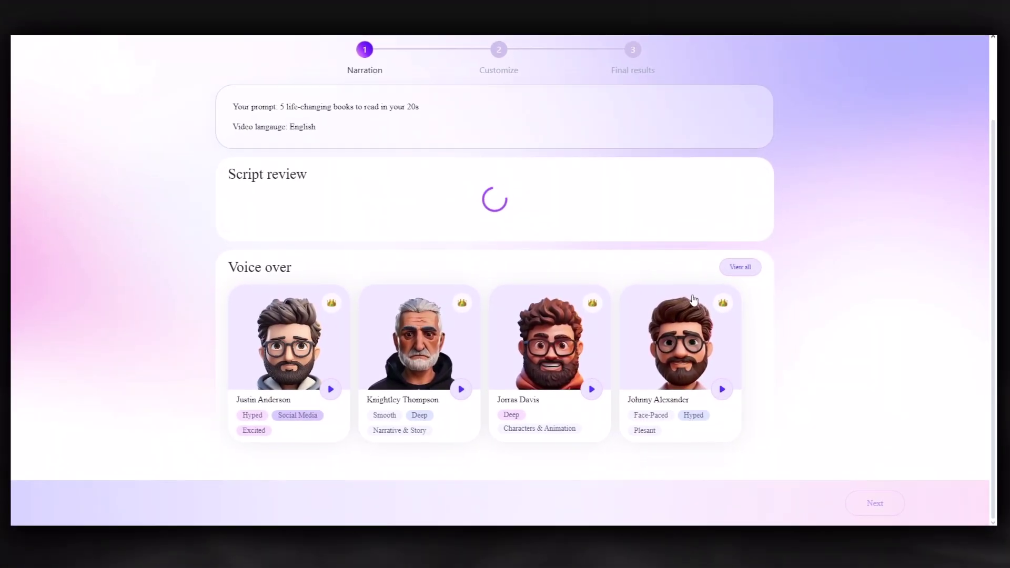
left_click(740, 267)
left_click(536, 196)
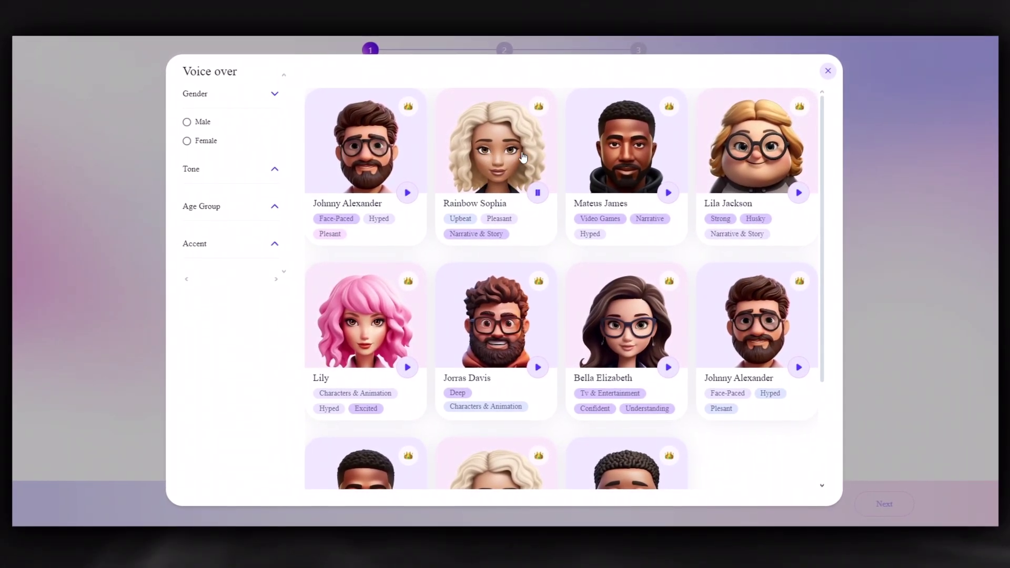
left_click(496, 210)
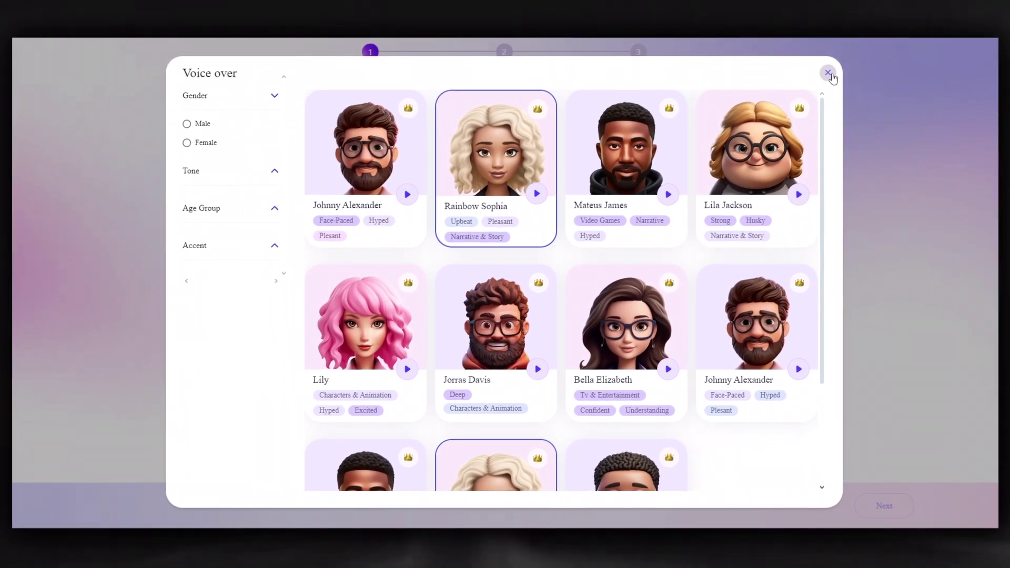
Leave the voice list and review the generated book script
left_click(828, 73)
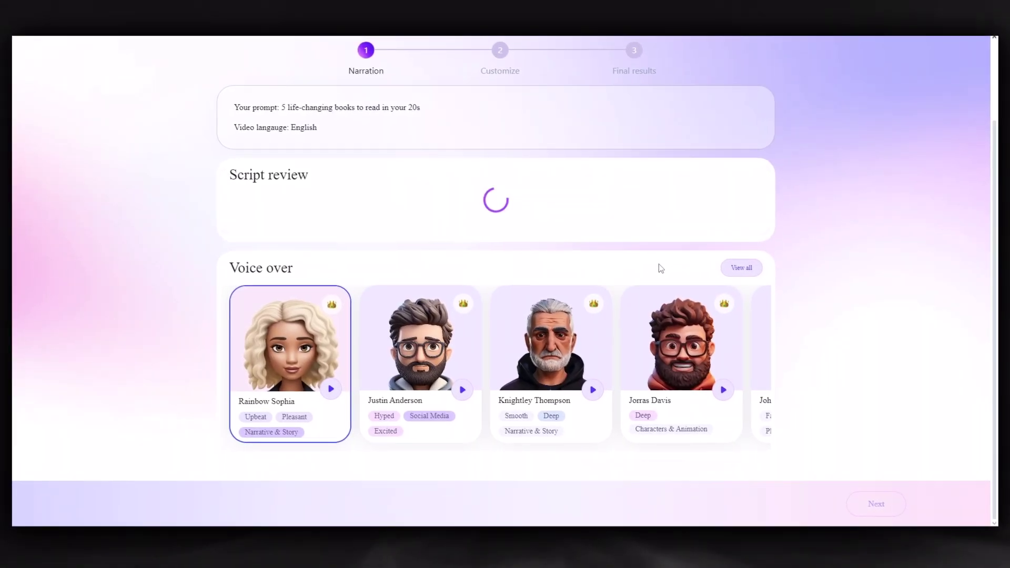
scroll(541, 244, "down", 1)
scroll(429, 215, "down", 4)
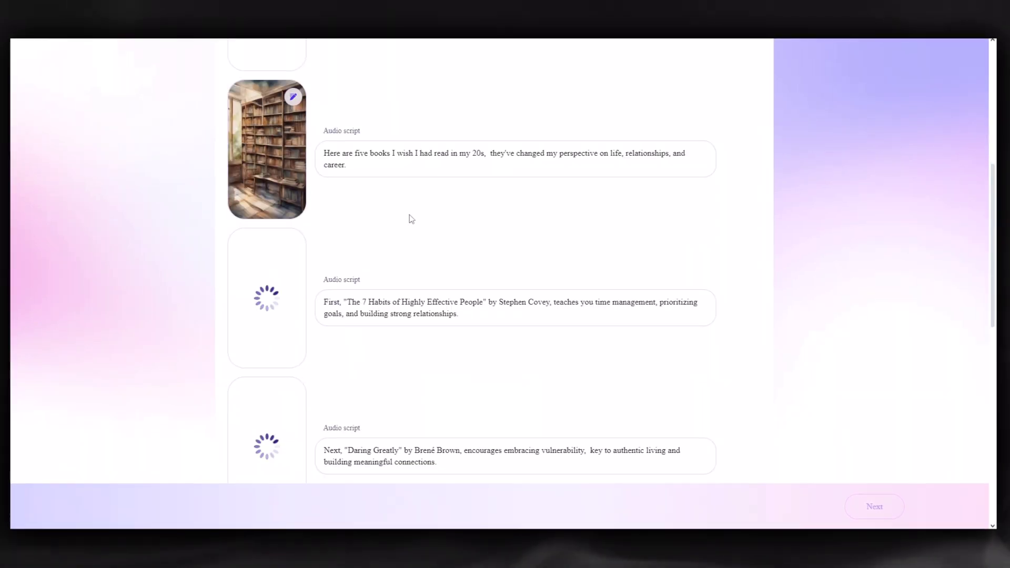
scroll(408, 219, "up", 6)
scroll(390, 231, "down", 12)
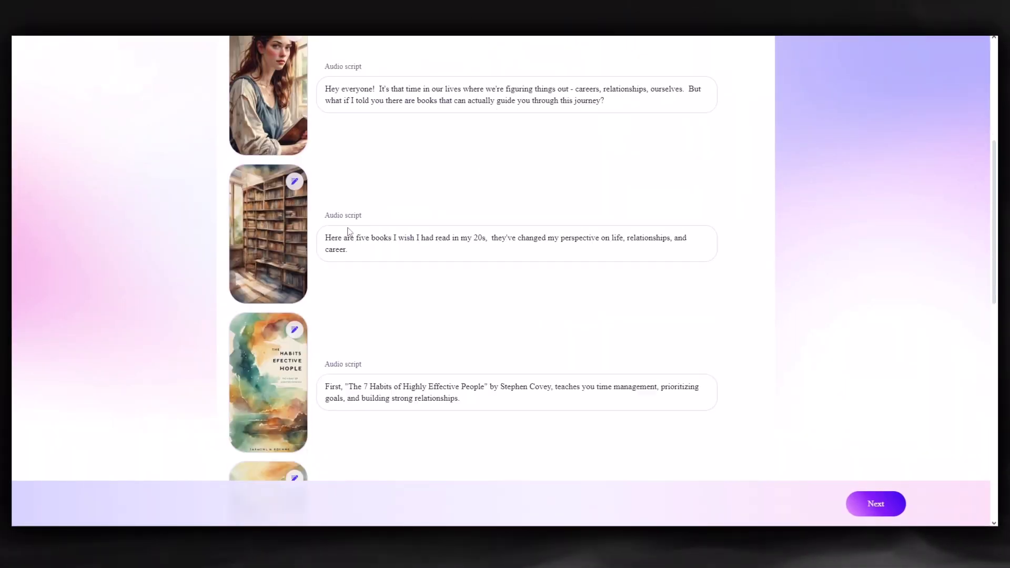
scroll(389, 300, "down", 1)
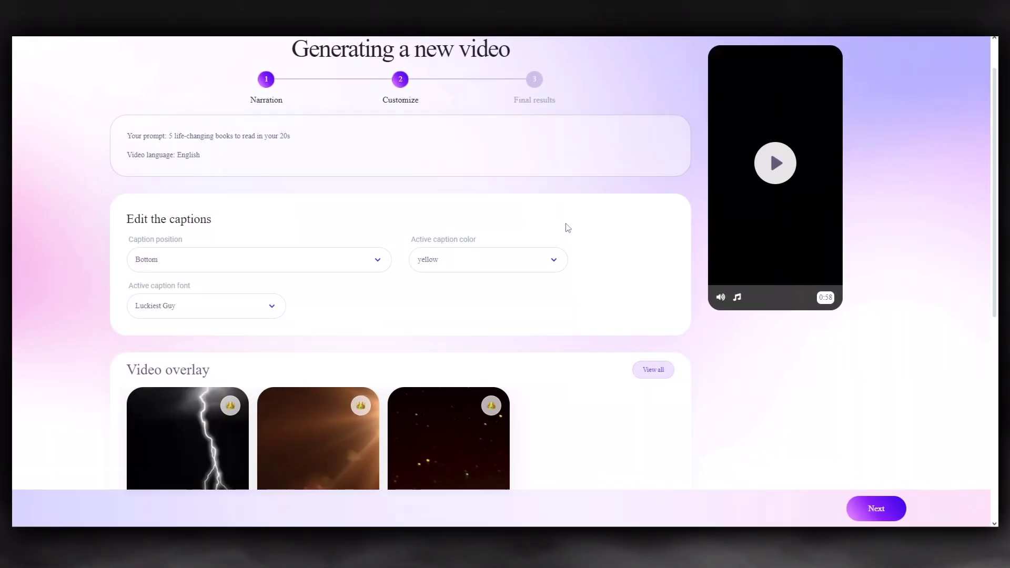
Apply the Meteor overlay to the books video
scroll(397, 277, "down", 3)
left_click(633, 217)
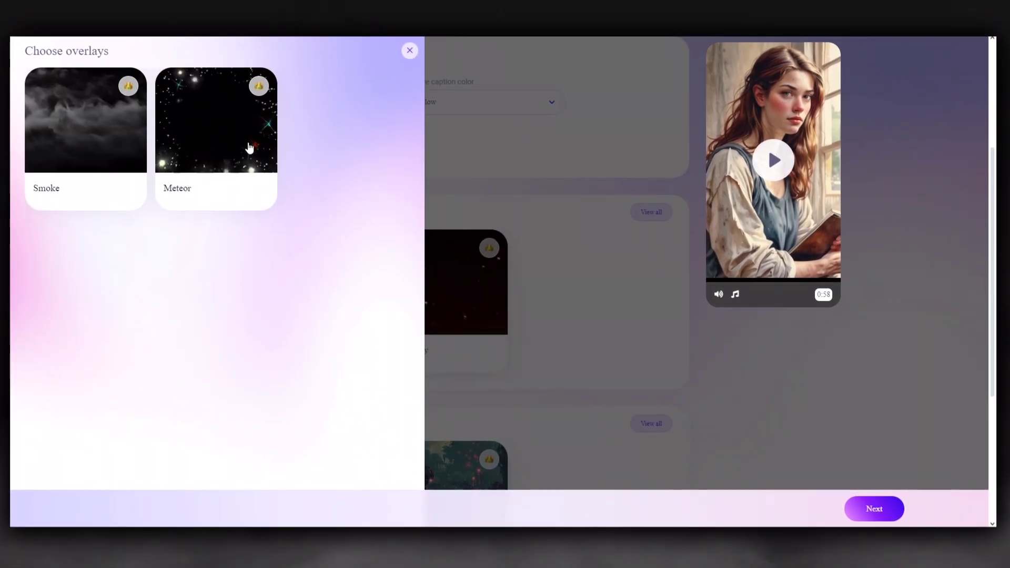
left_click(250, 149)
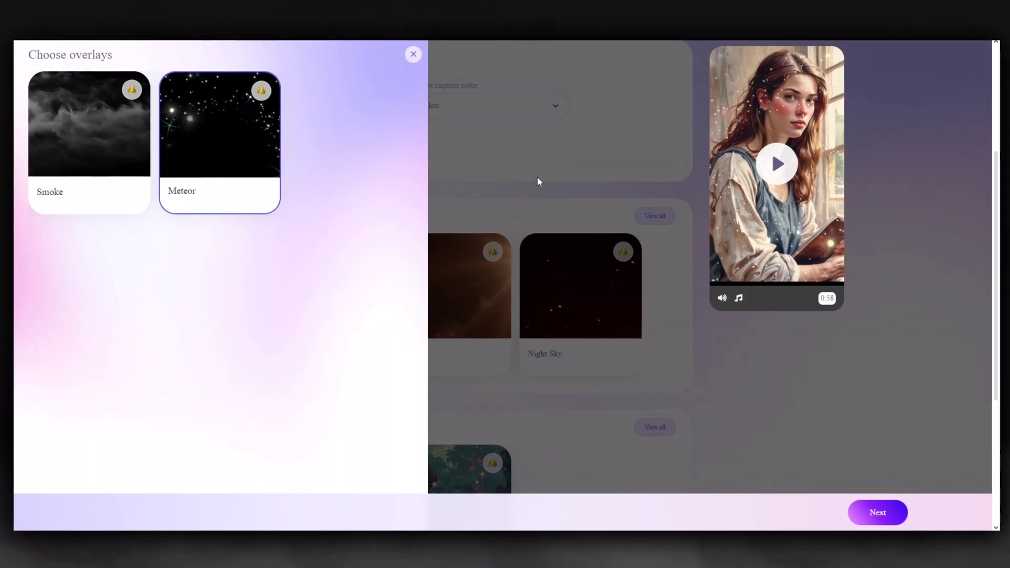
left_click(413, 54)
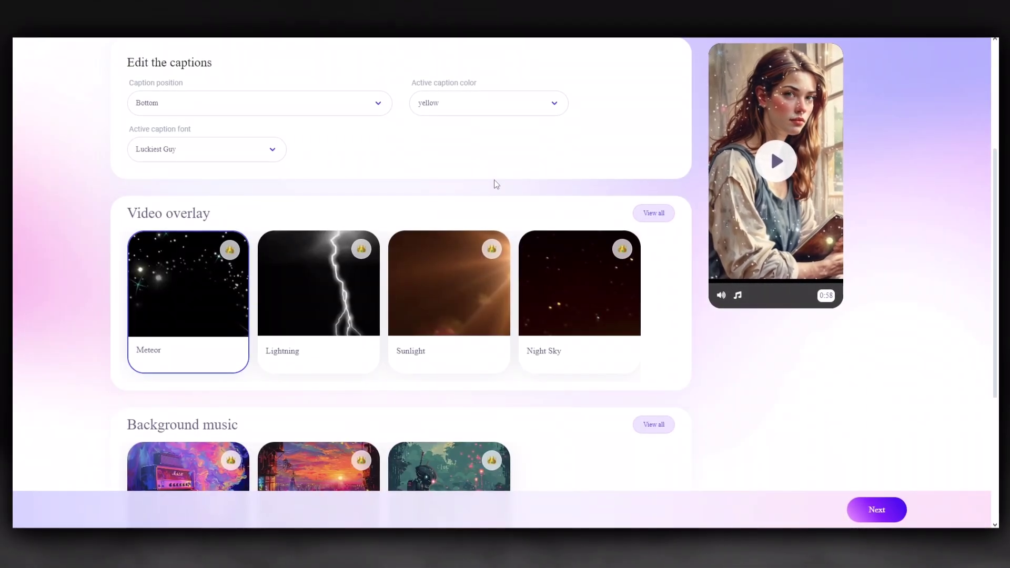
Preview the Mindful Machine track and select it as the background music
scroll(311, 203, "up", 2)
scroll(322, 241, "down", 6)
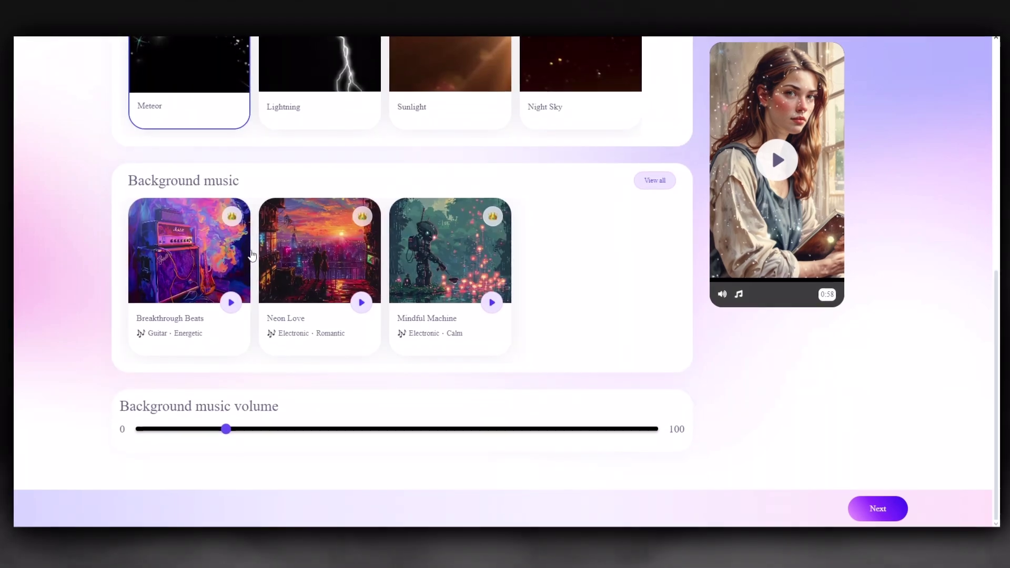
left_click(491, 304)
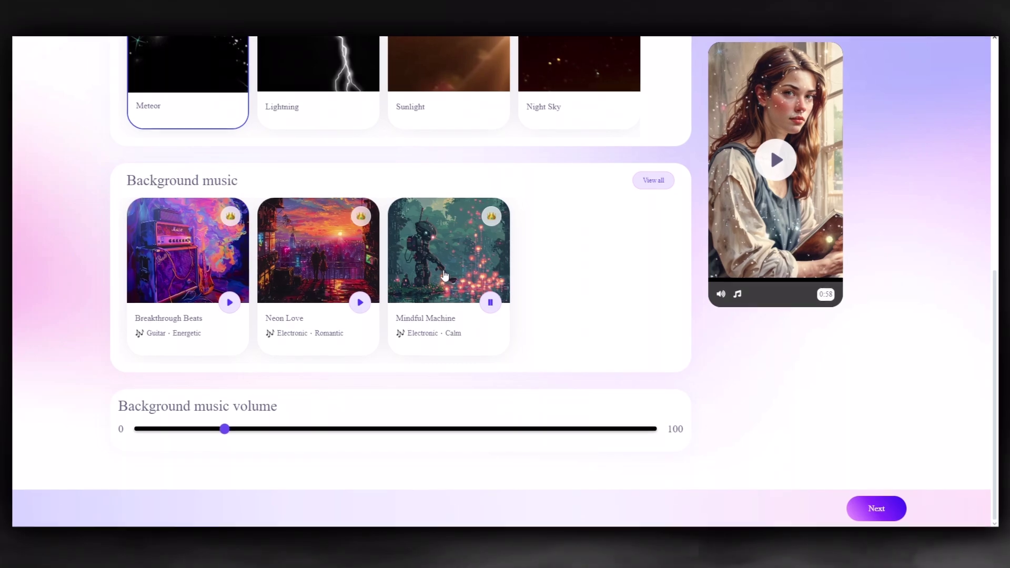
left_click(444, 274)
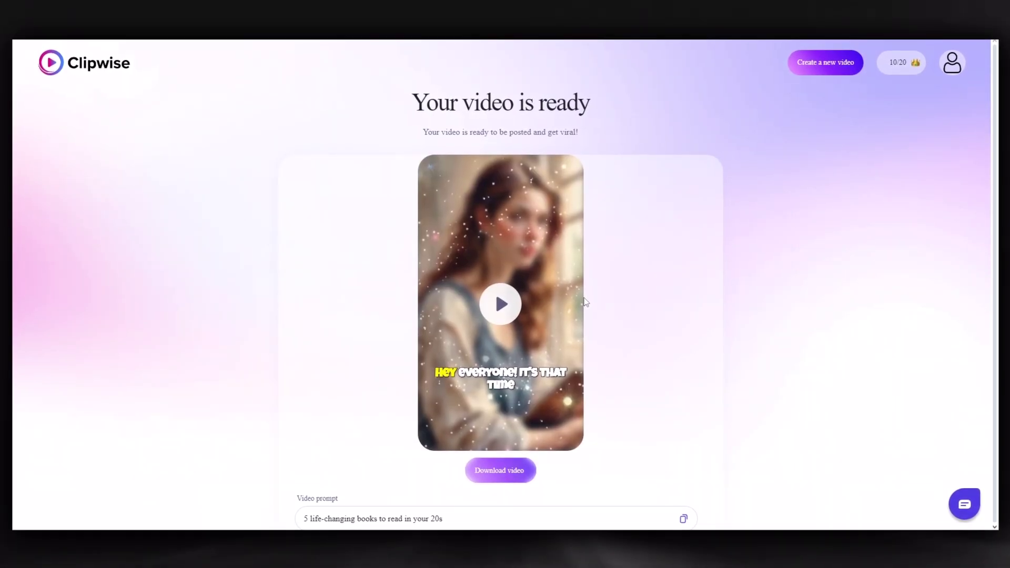
Play the finished books video preview and download the 29.9 MB MP4
left_click(501, 310)
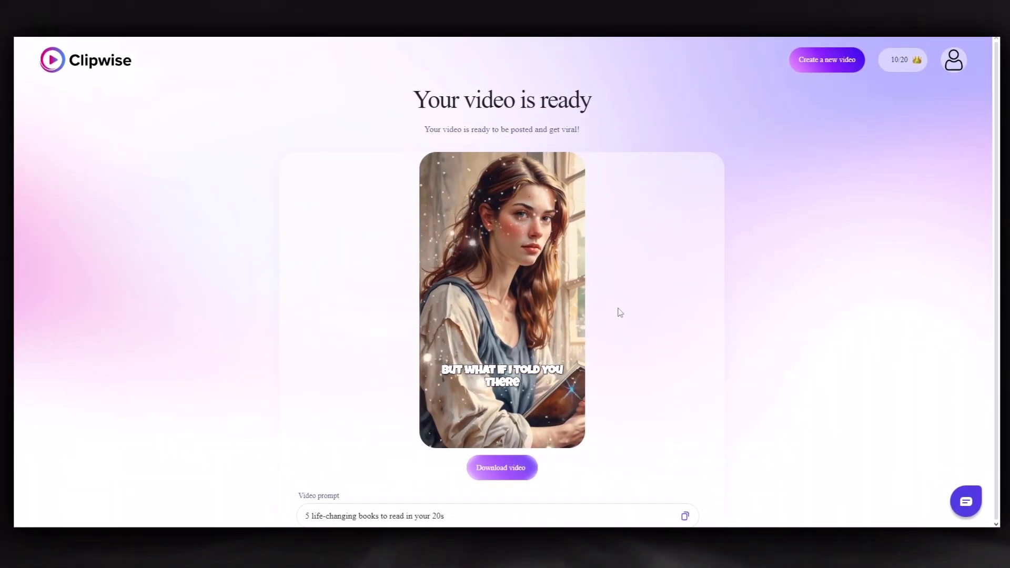
left_click(502, 471)
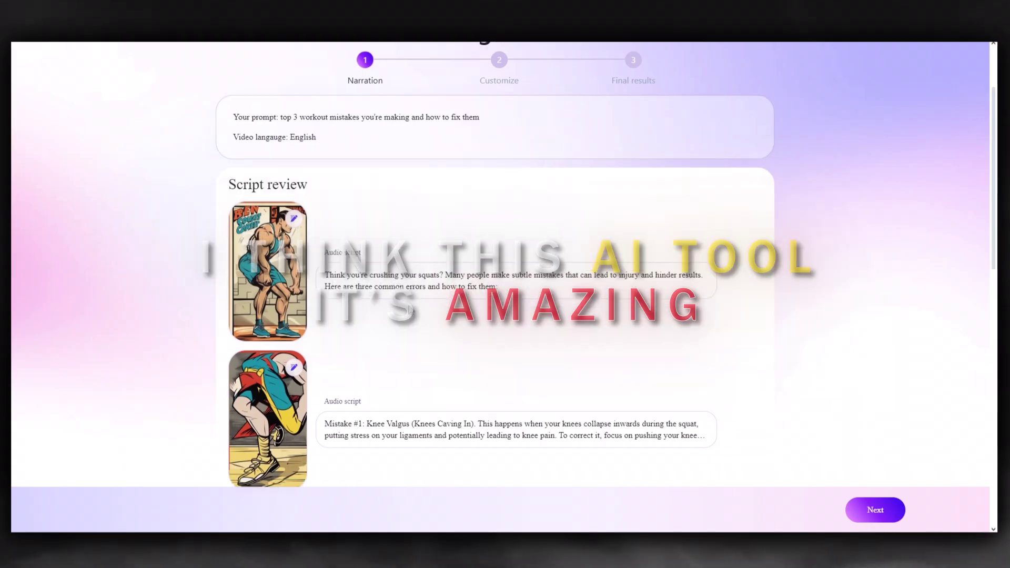
Scroll down the Clipwise site to the Free, $19/mo and $29/mo pricing plans
scroll(342, 263, "down", 5)
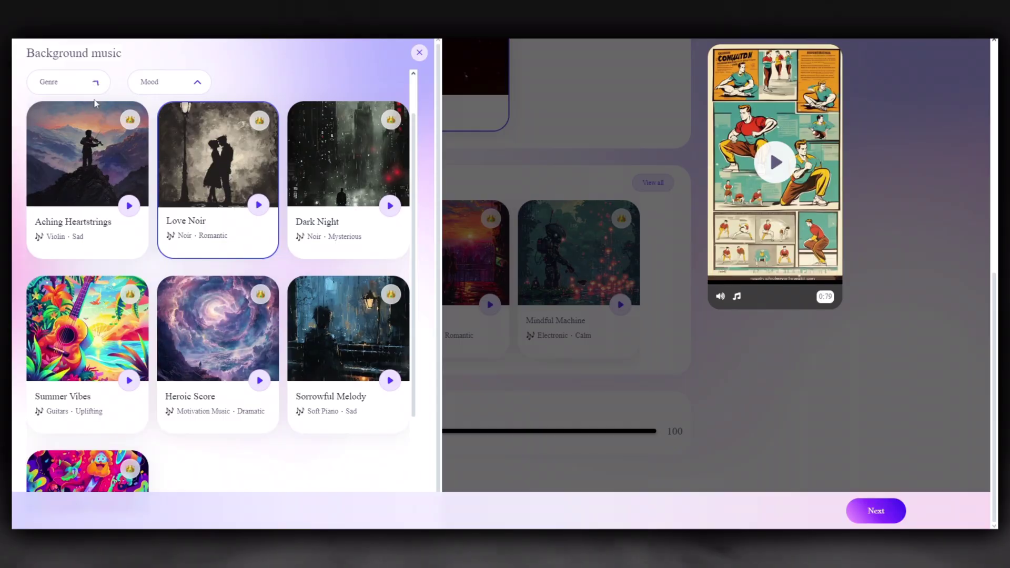
scroll(144, 272, "down", 3)
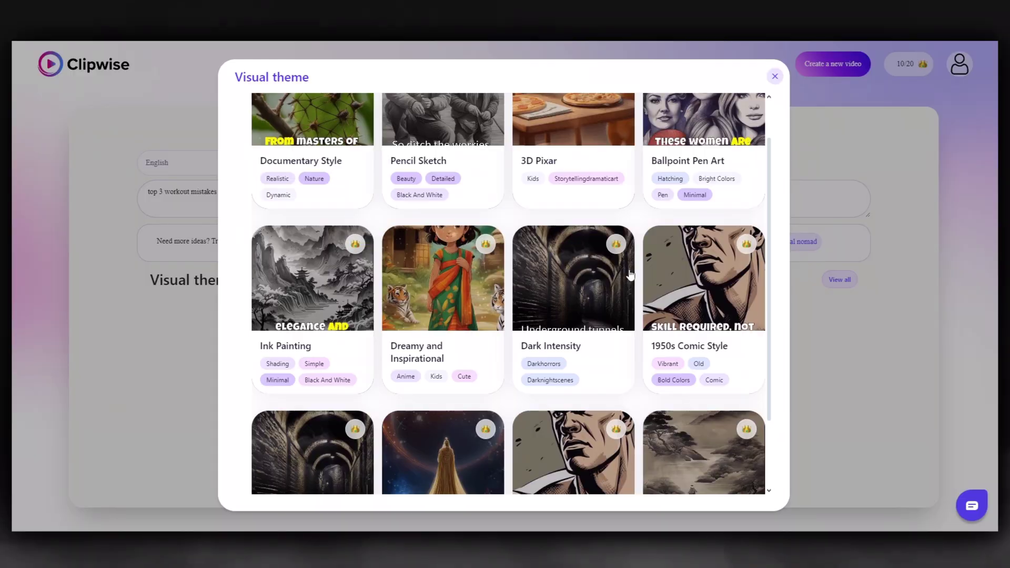
scroll(708, 289, "down", 1)
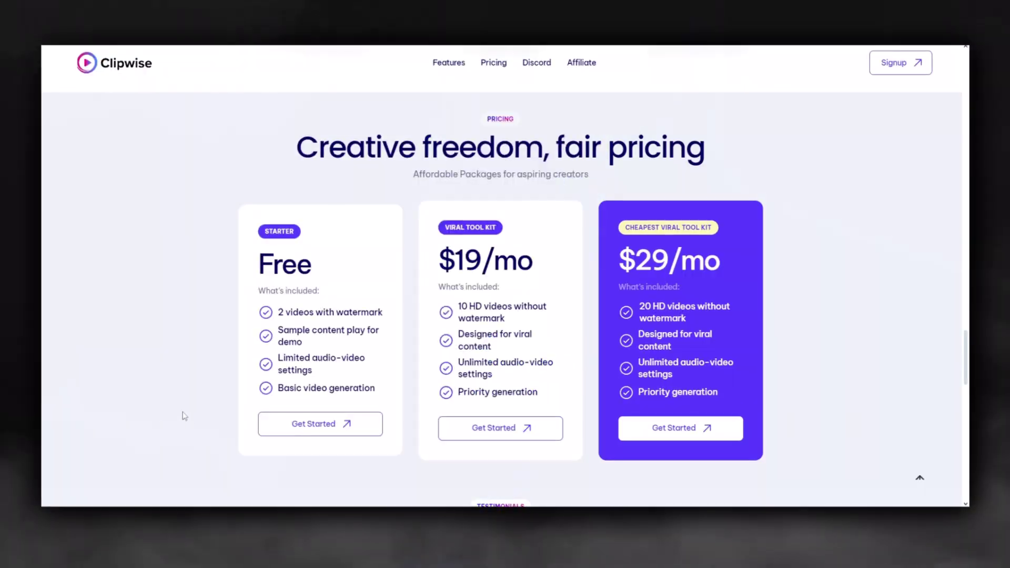